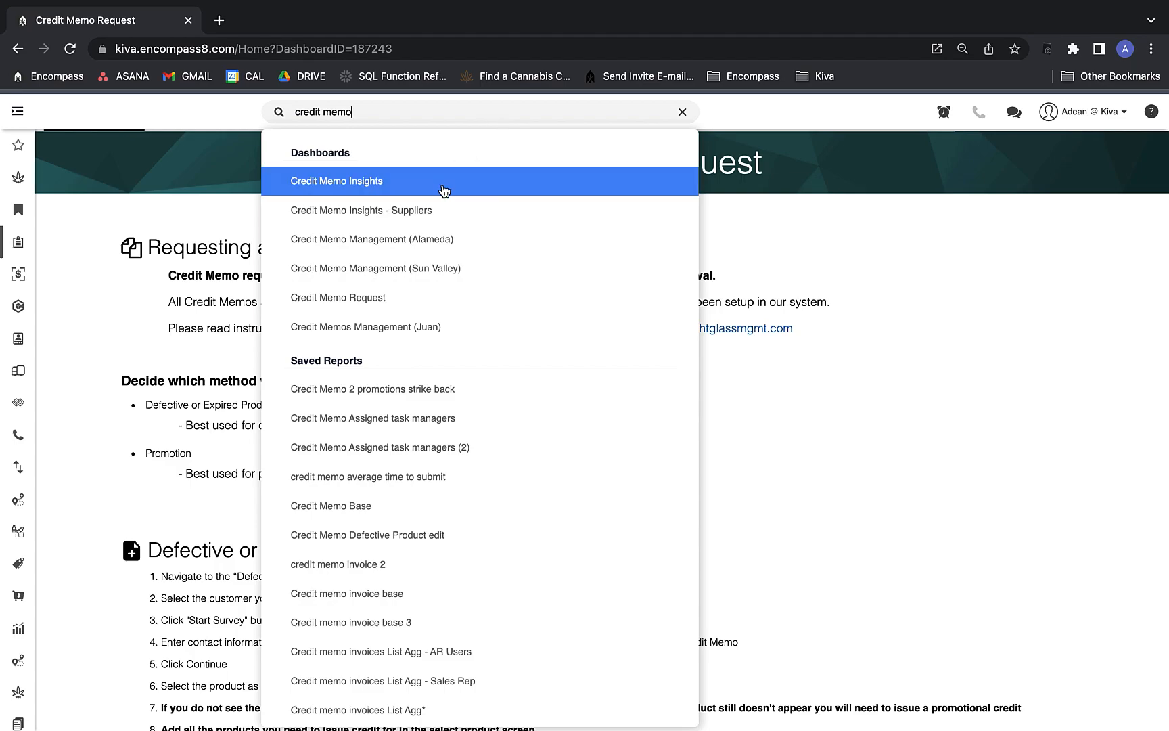
# Open the Credit Memo Request dashboard, then expand and re-collapse the navigation sidebar.
pyautogui.click(440, 297)
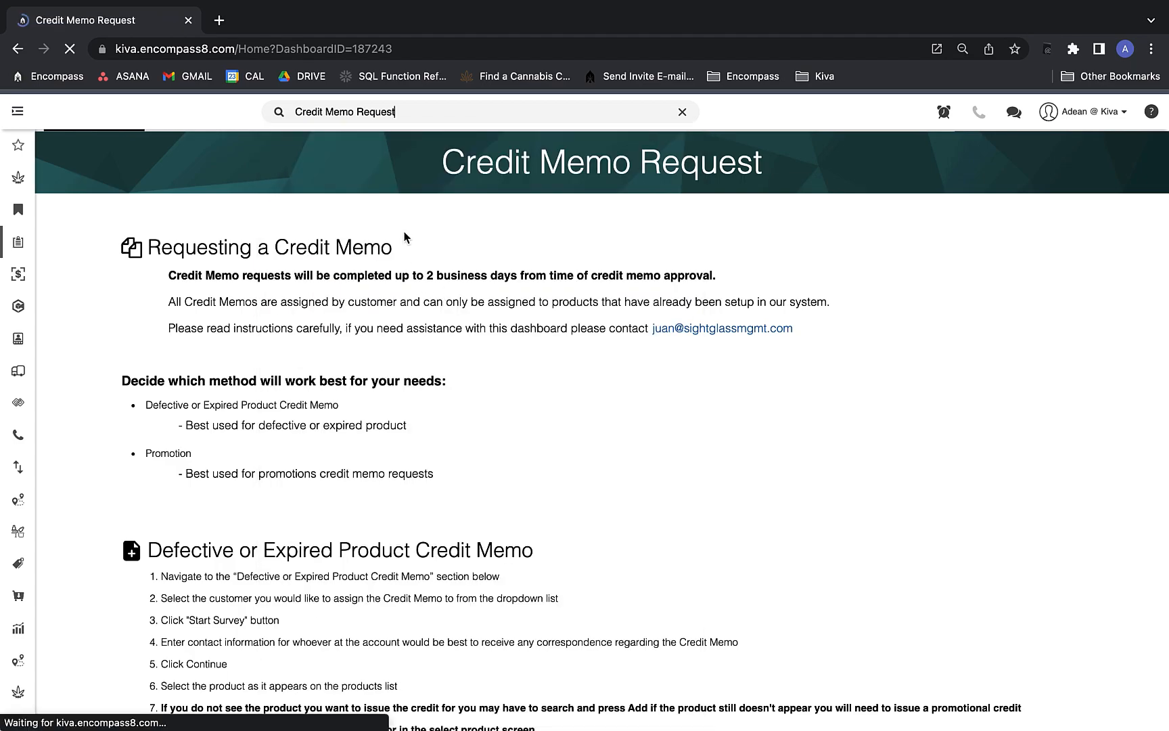
pyautogui.scroll(-1, 319, 282)
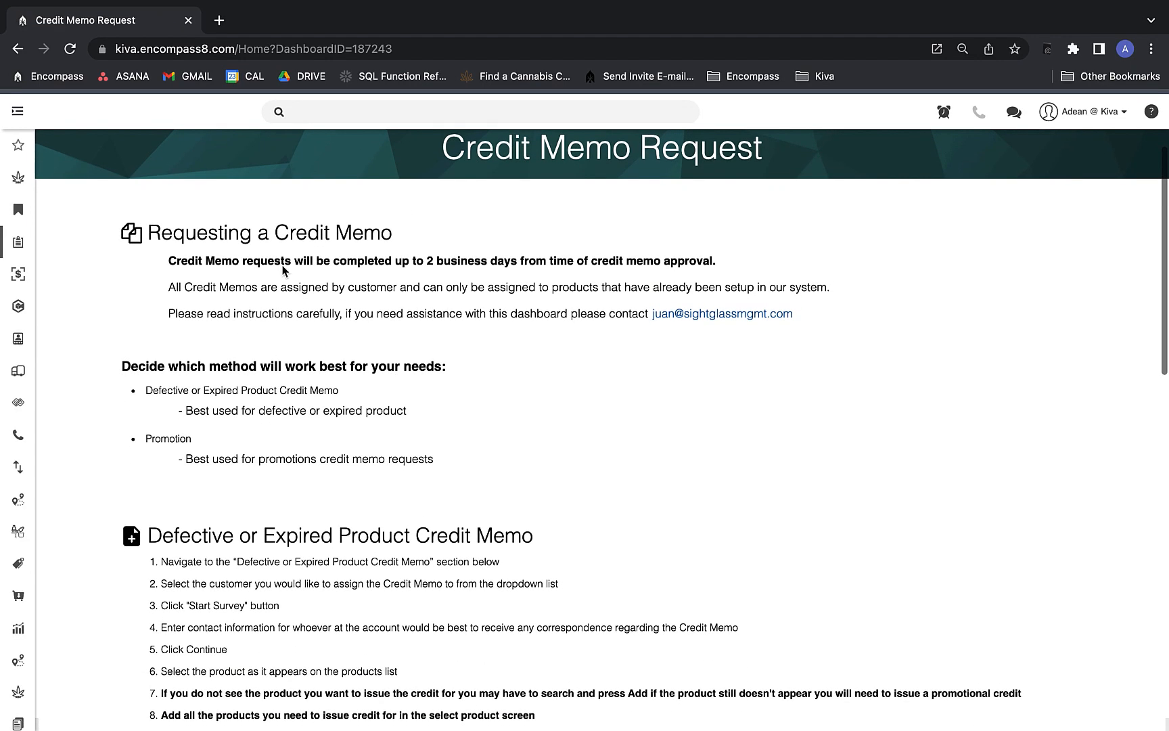
pyautogui.click(18, 112)
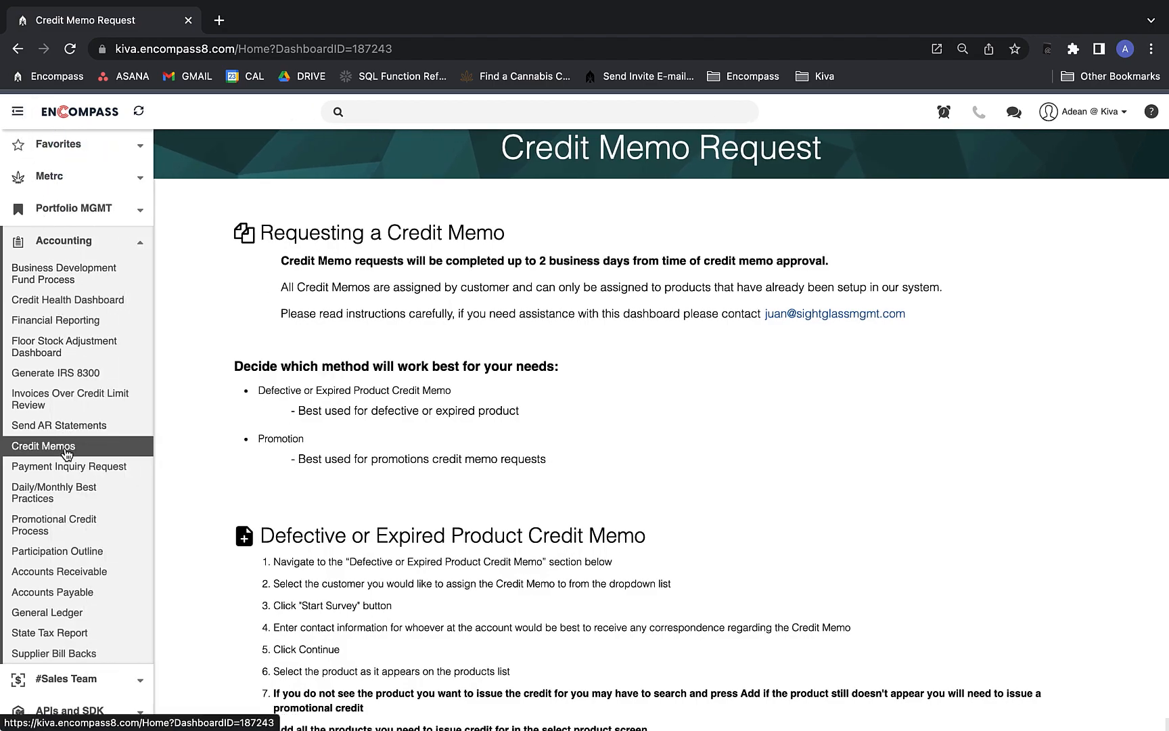
pyautogui.click(66, 242)
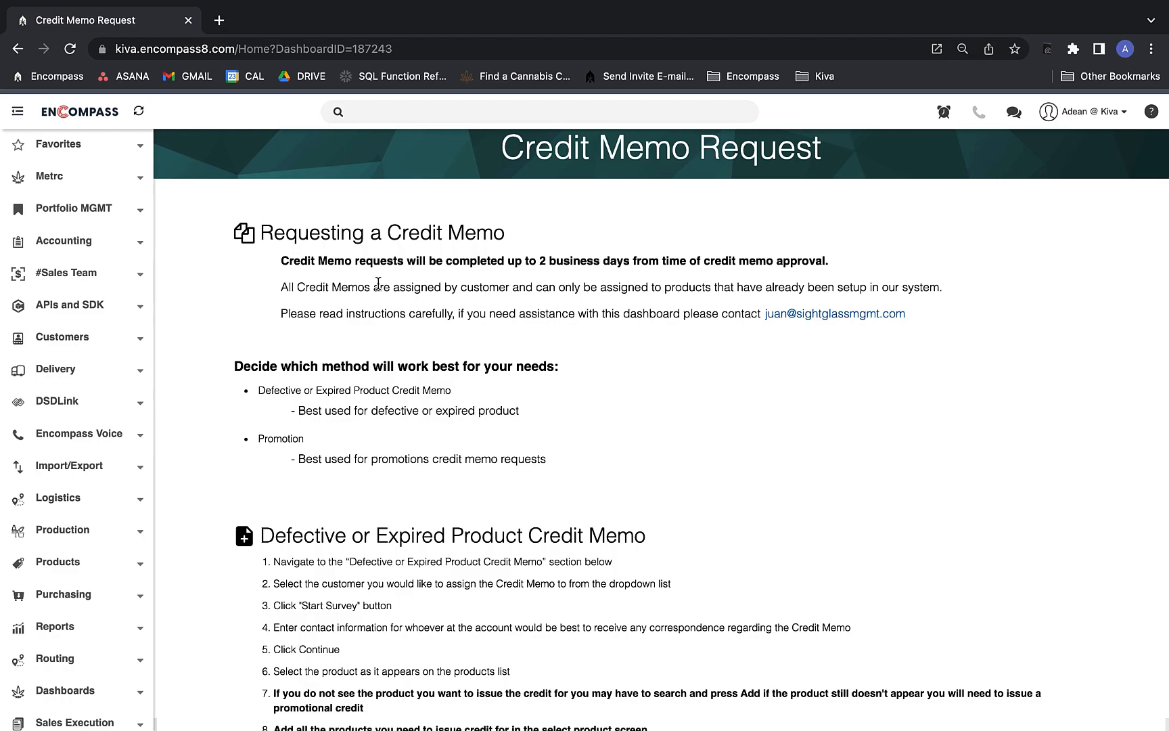
pyautogui.click(17, 111)
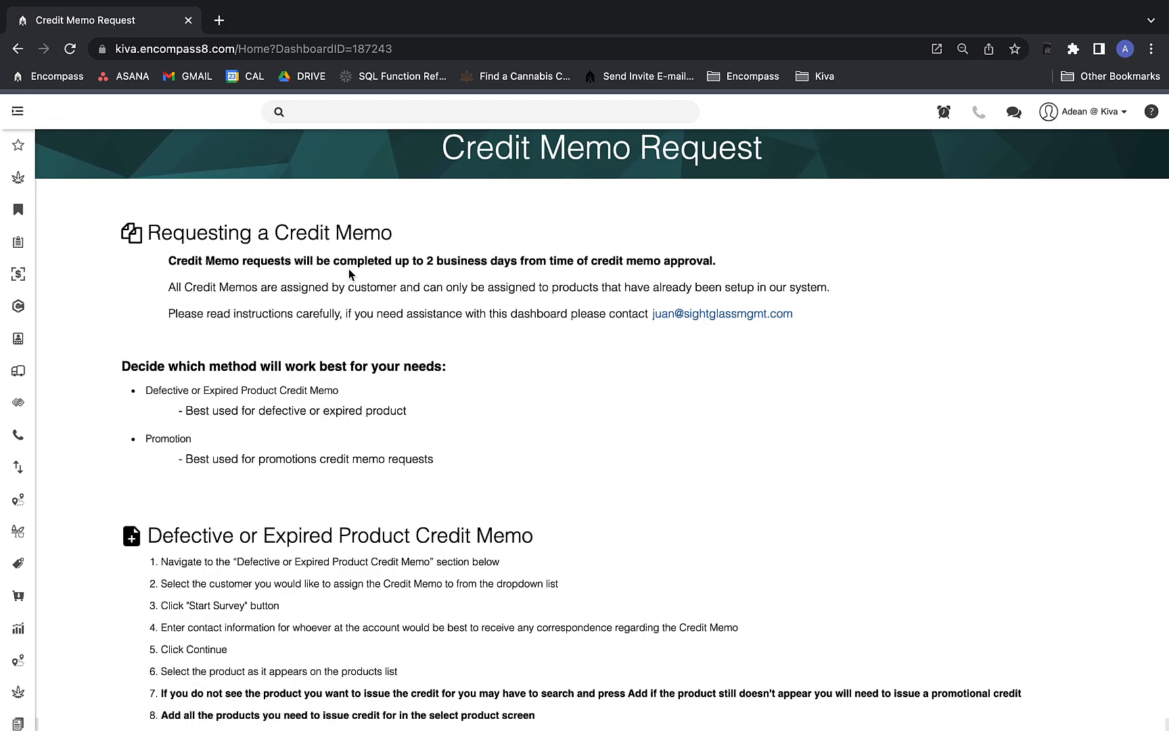
pyautogui.scroll(-1, 352, 271)
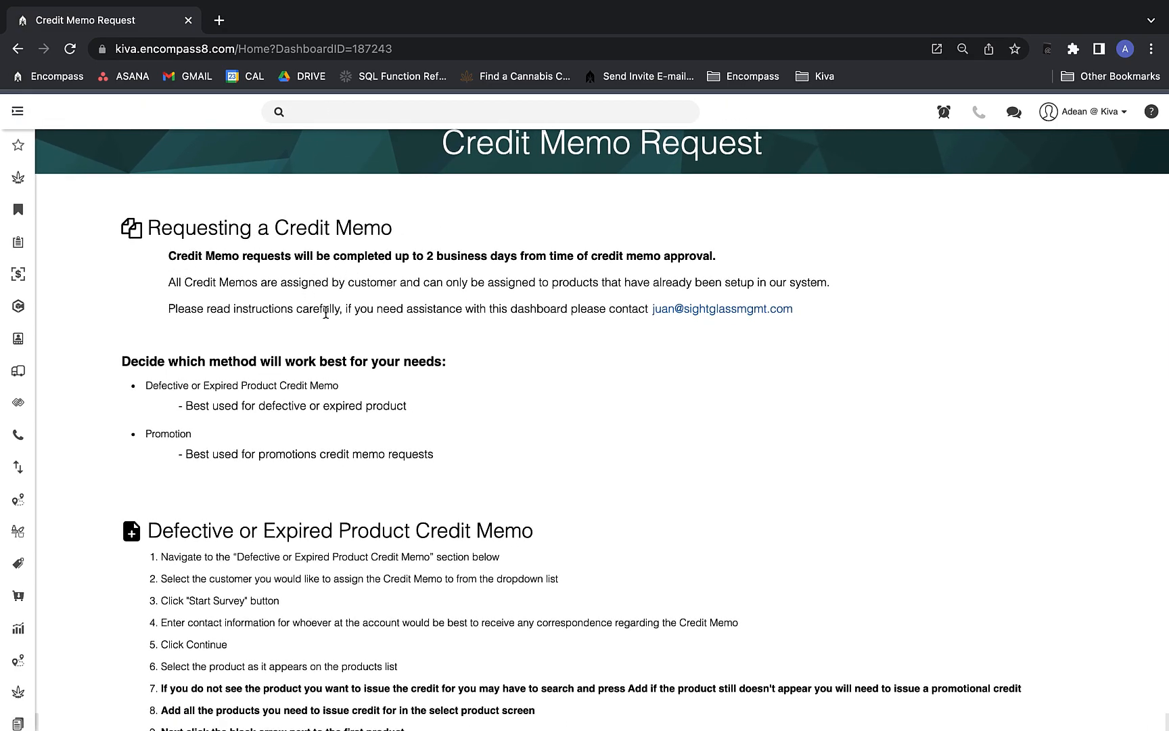
pyautogui.scroll(-2, 343, 423)
pyautogui.scroll(-4, 339, 433)
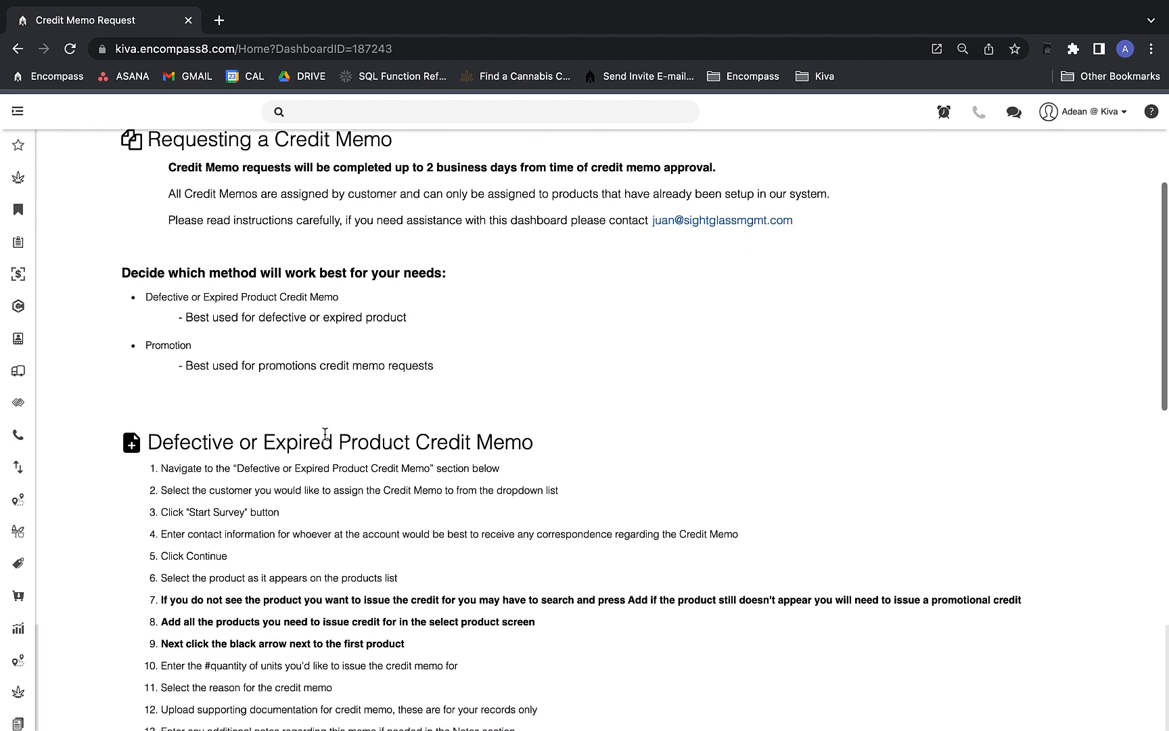
pyautogui.scroll(-5, 312, 443)
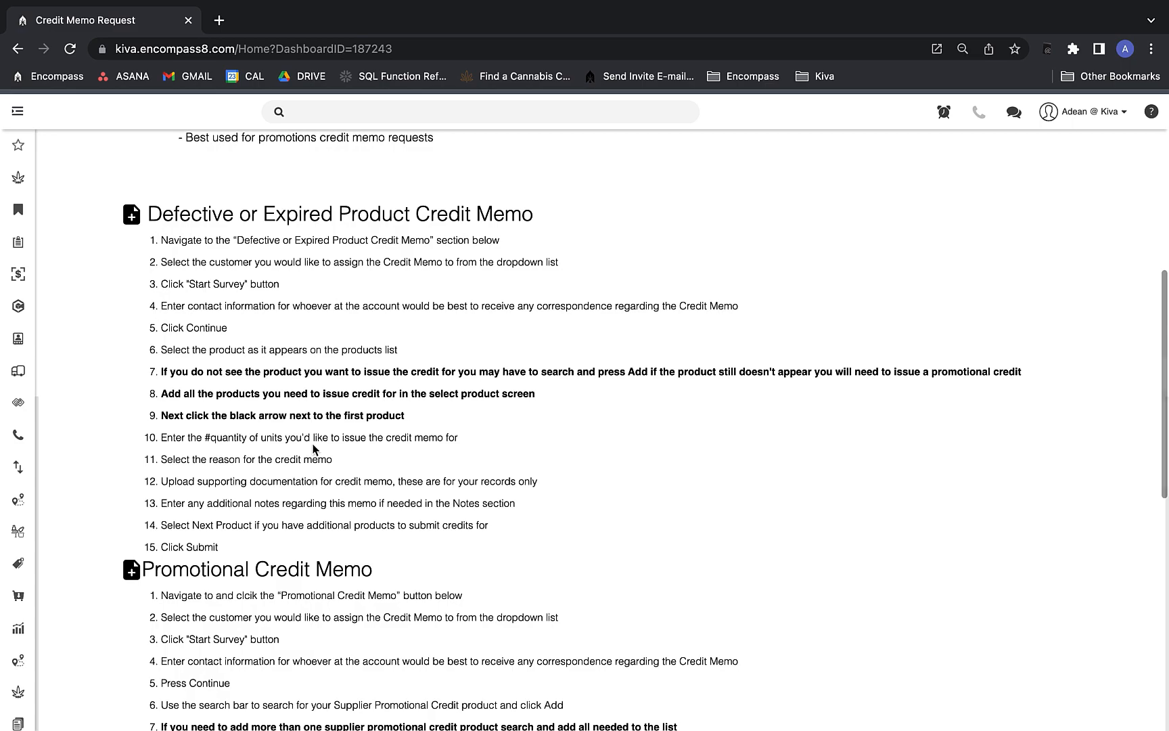
pyautogui.scroll(-2, 313, 447)
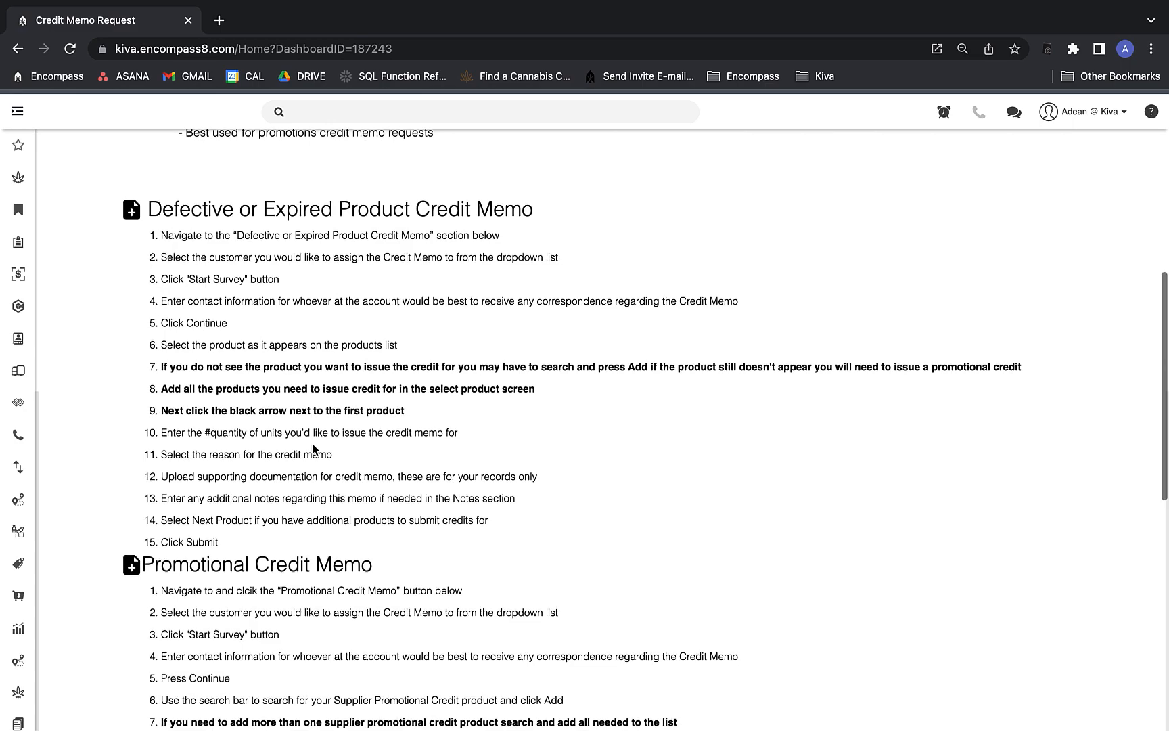
pyautogui.scroll(1, 313, 448)
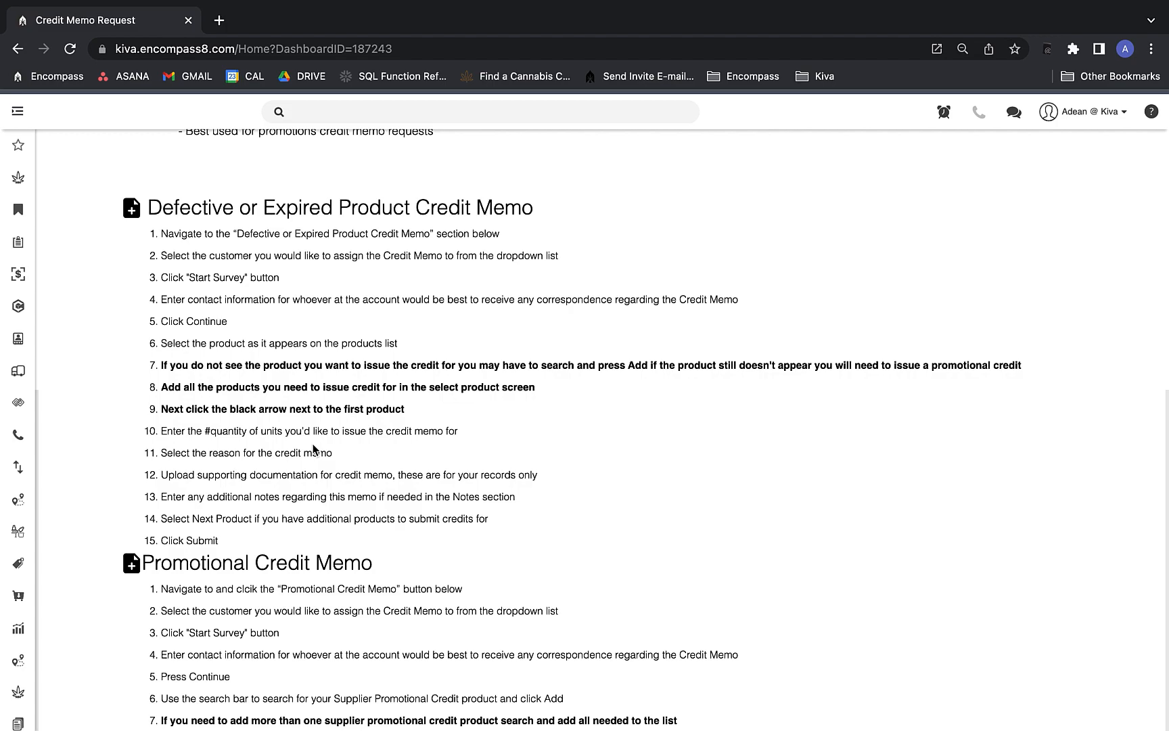
pyautogui.scroll(1, 313, 448)
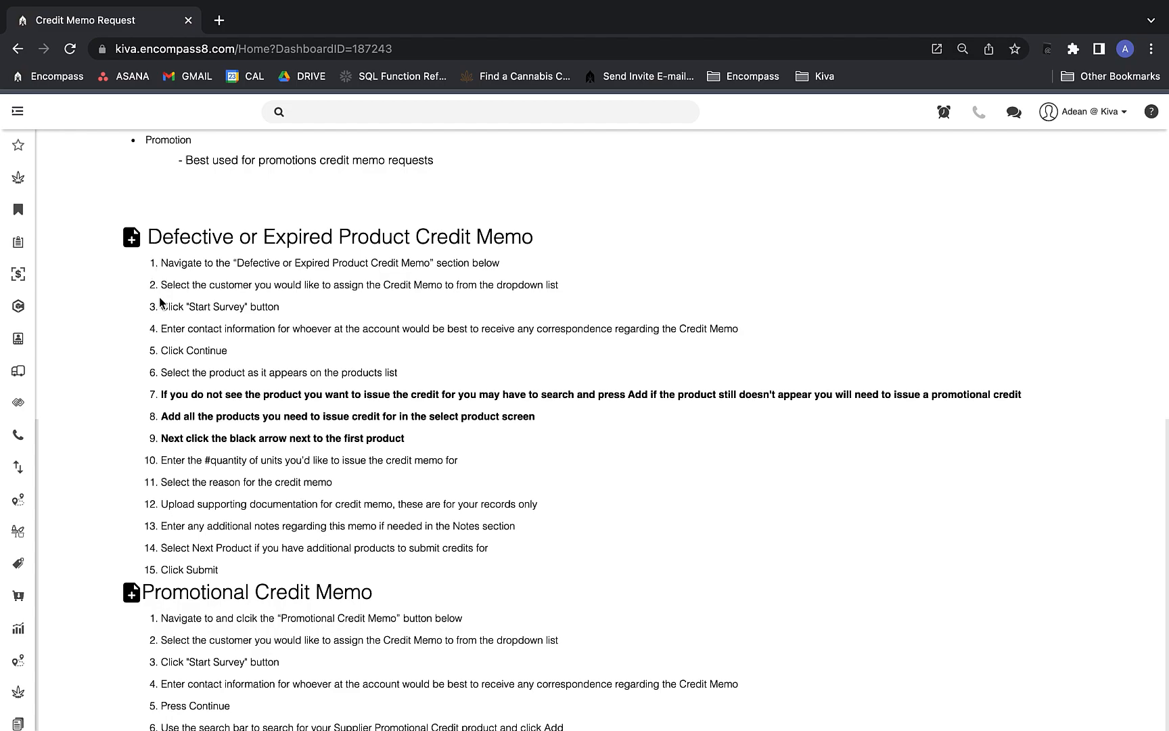
pyautogui.scroll(-1, 159, 301)
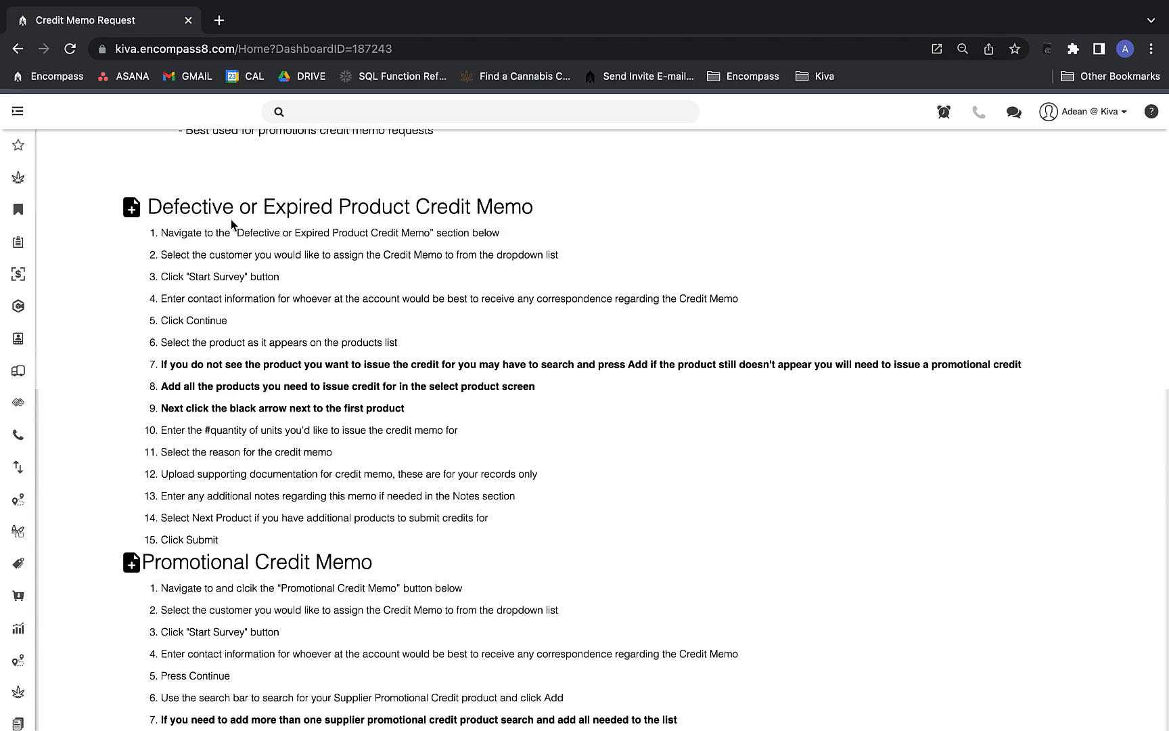
pyautogui.scroll(-3, 262, 330)
pyautogui.scroll(-2, 263, 330)
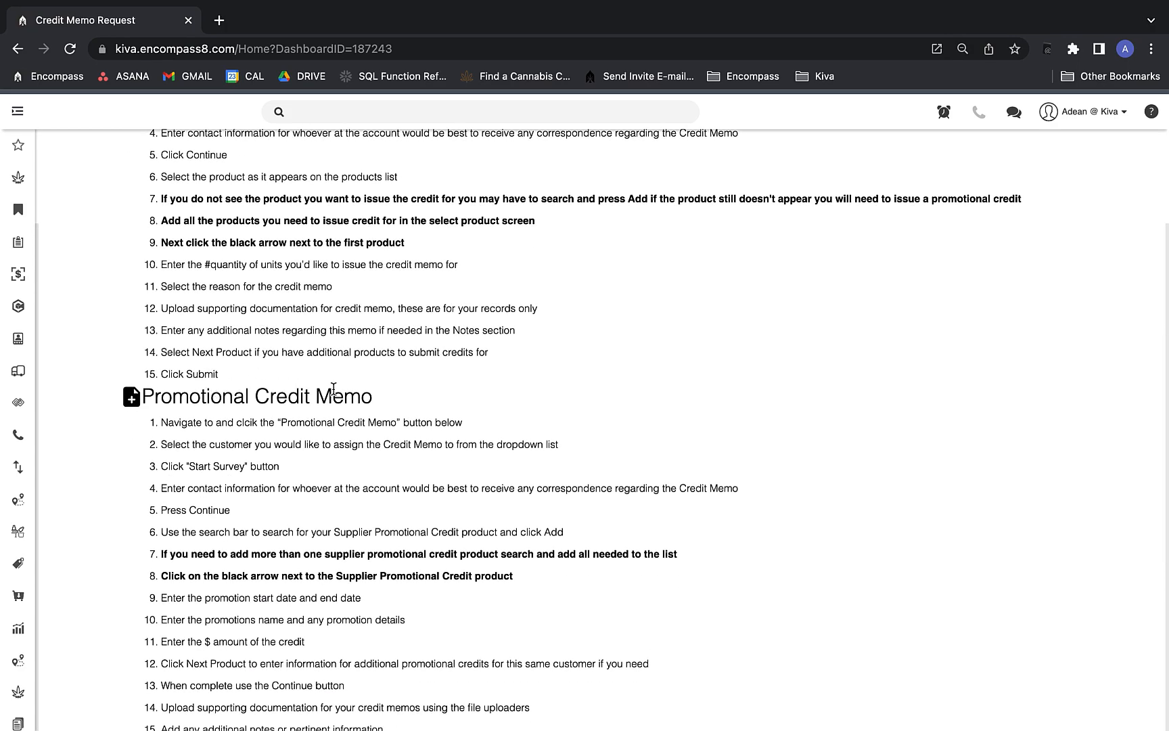
pyautogui.scroll(-4, 332, 389)
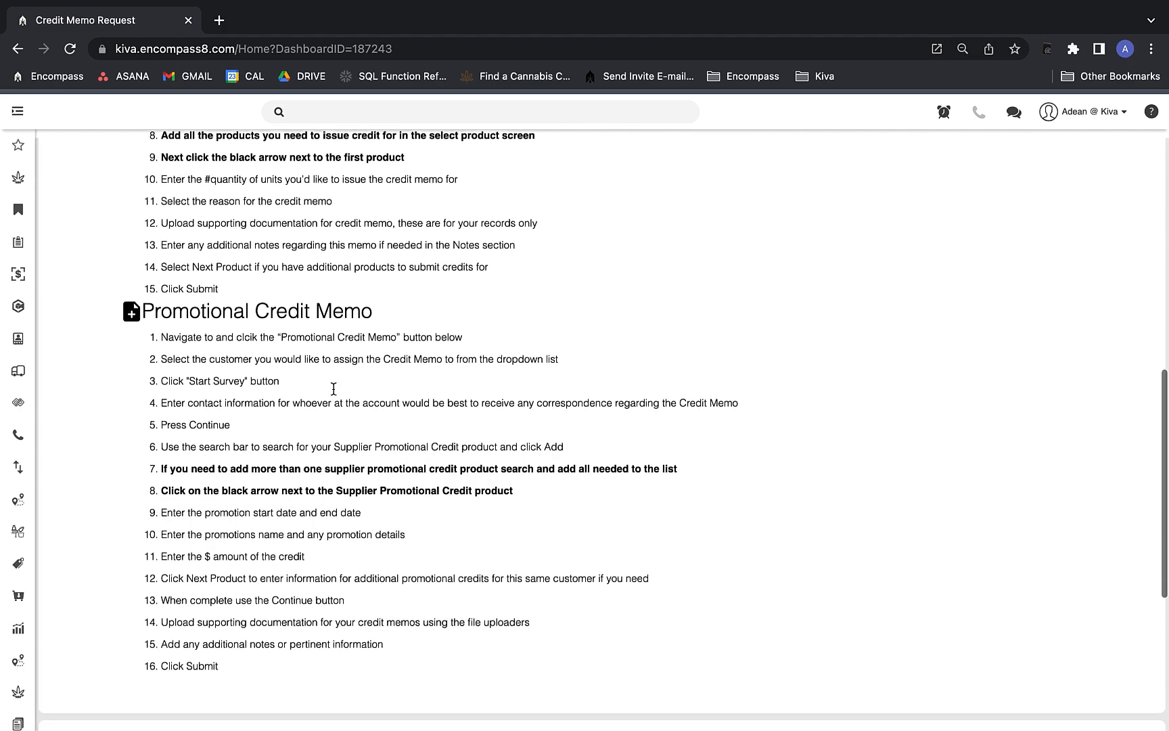
pyautogui.scroll(-4, 333, 395)
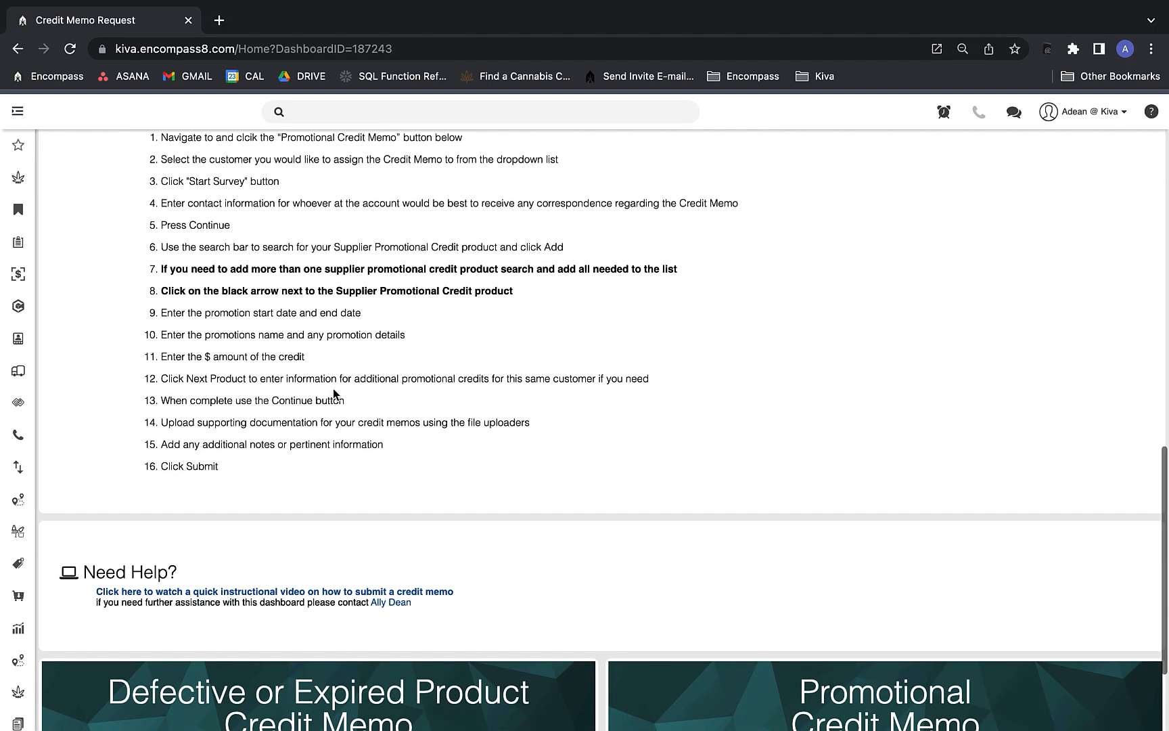
pyautogui.scroll(-4, 334, 391)
pyautogui.scroll(-1, 333, 394)
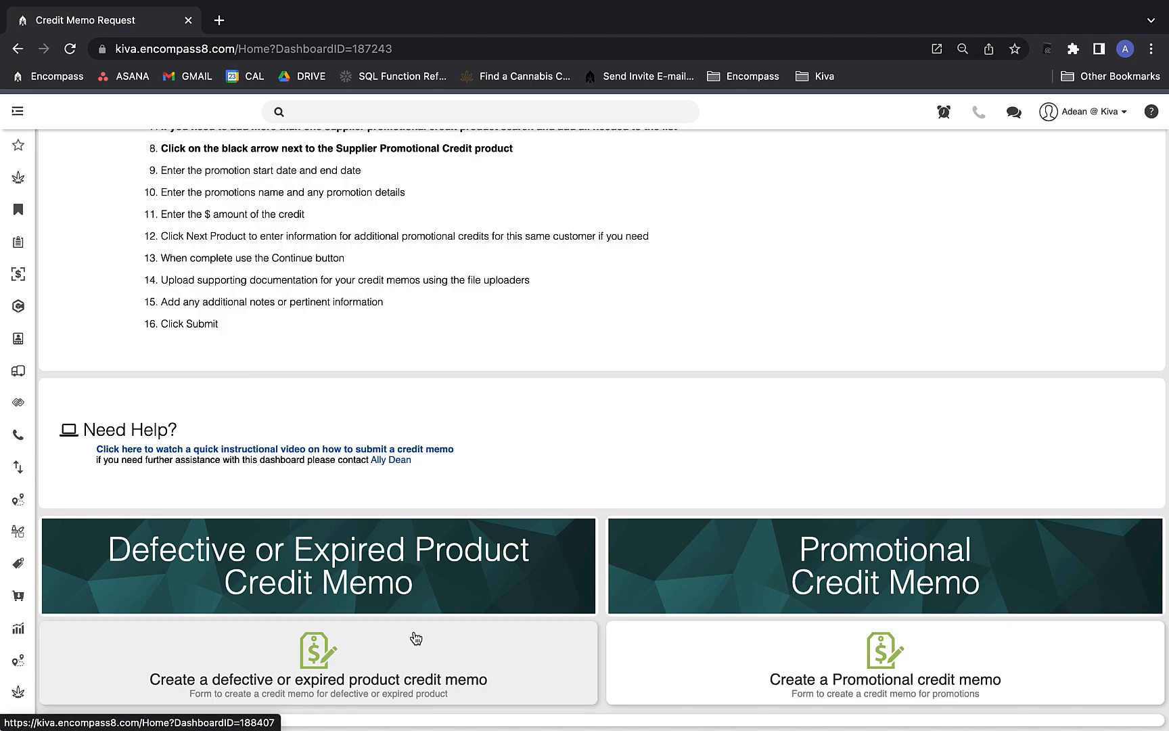
# Start a defective or expired product credit memo survey for customer The Medicine Woman.
pyautogui.click(330, 661)
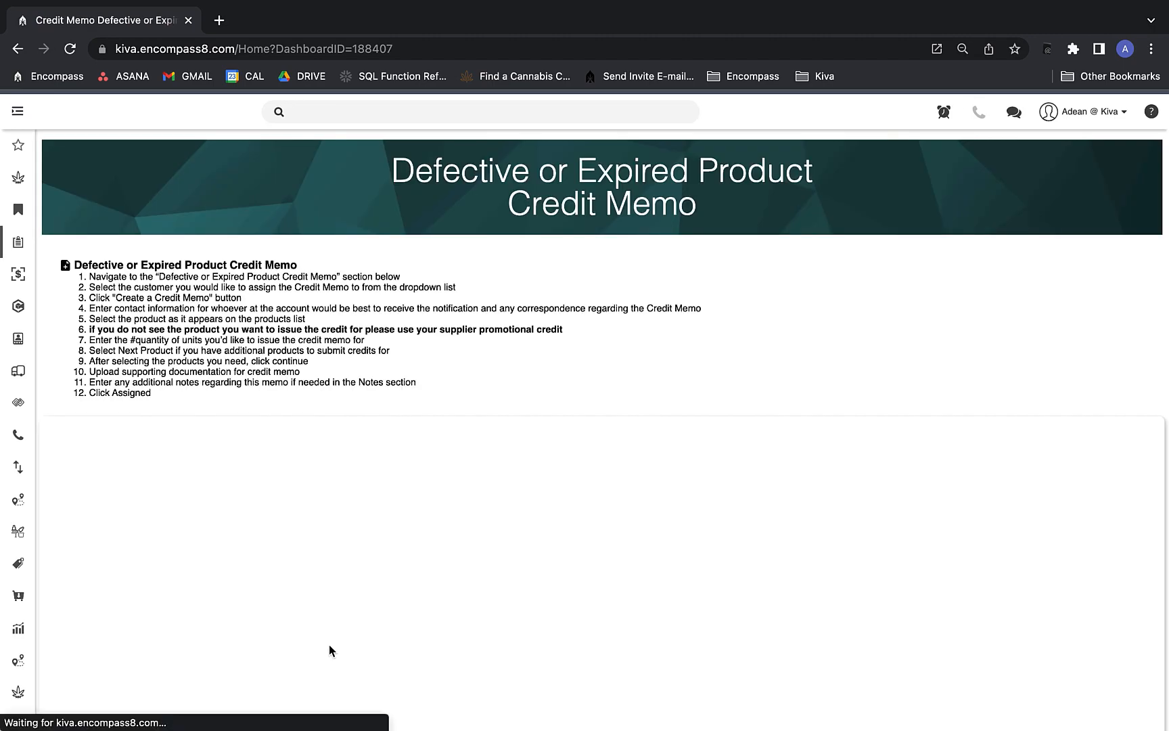
pyautogui.scroll(-4, 334, 617)
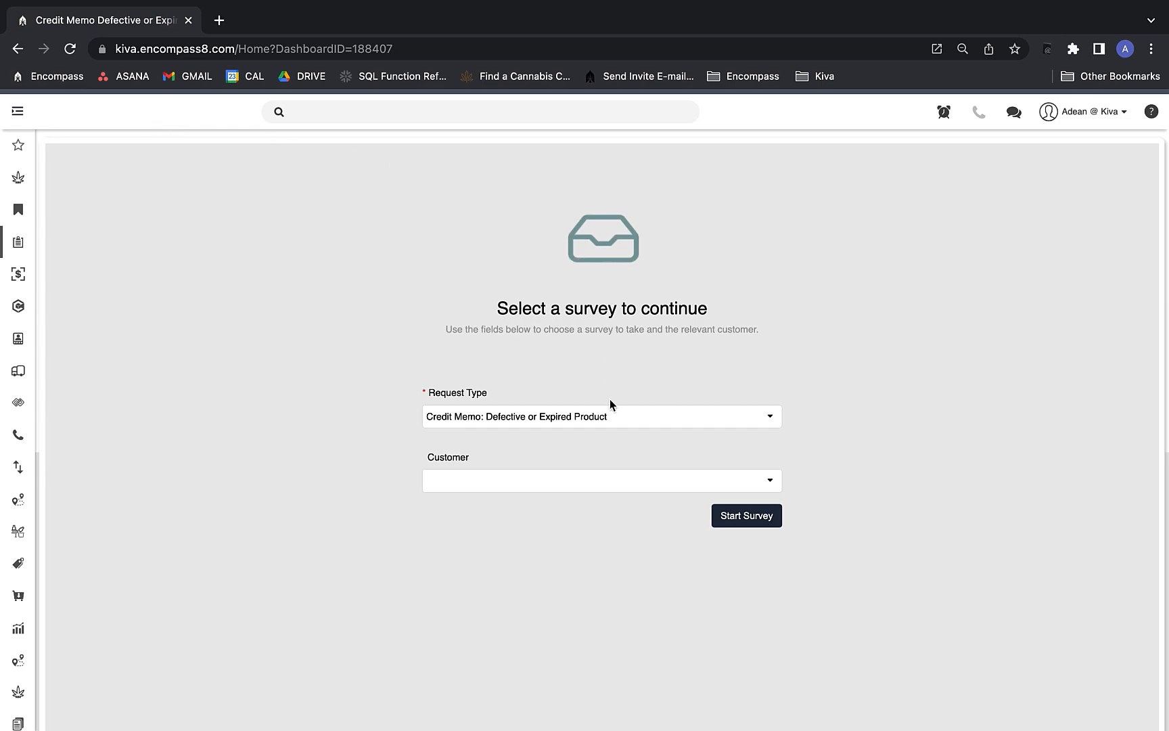
pyautogui.click(515, 486)
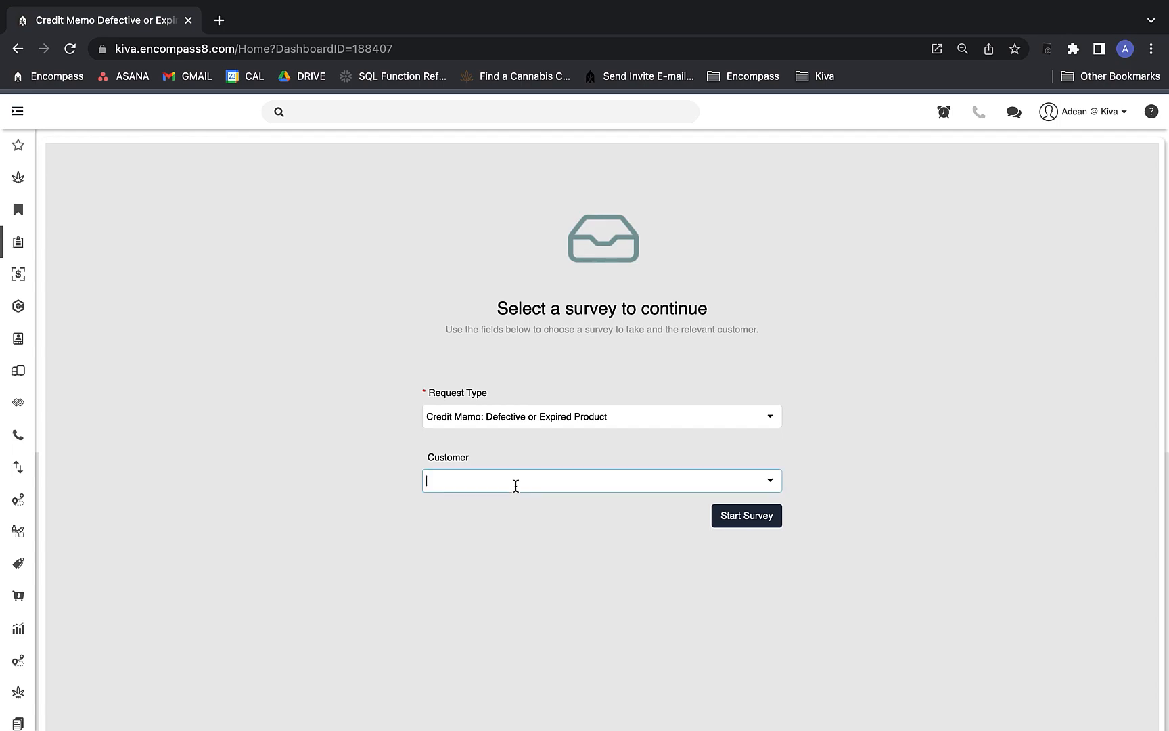
pyautogui.write('woman')
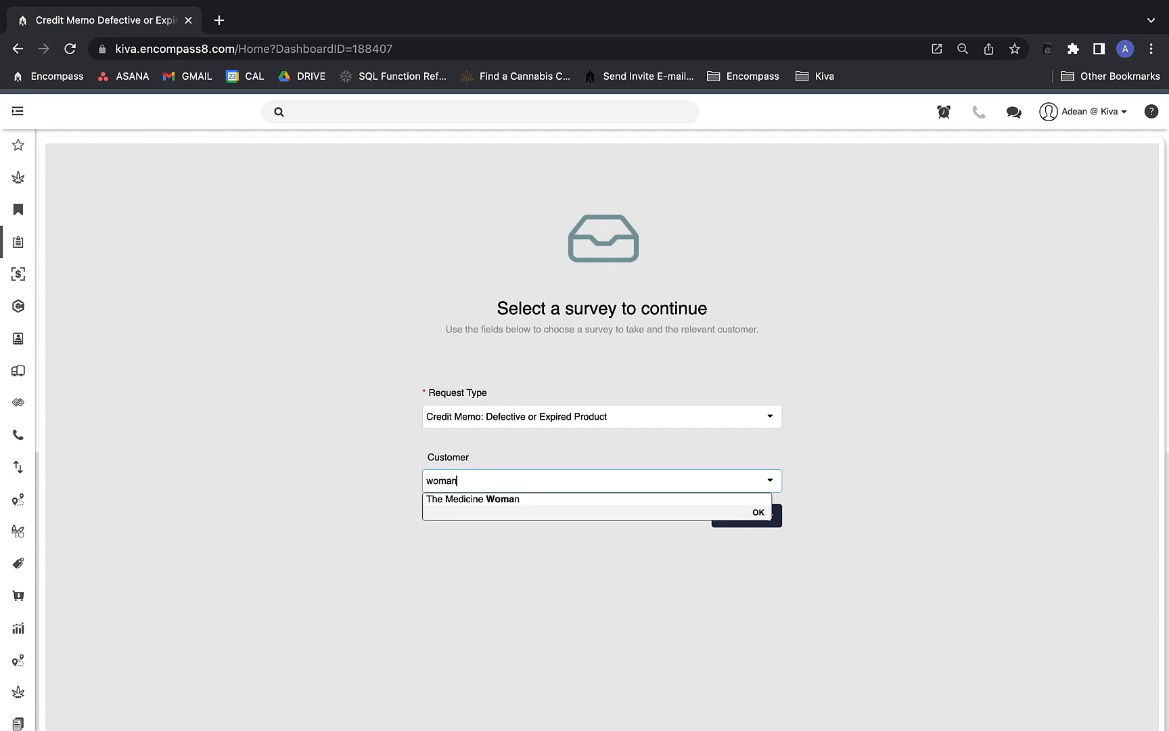
pyautogui.click(490, 499)
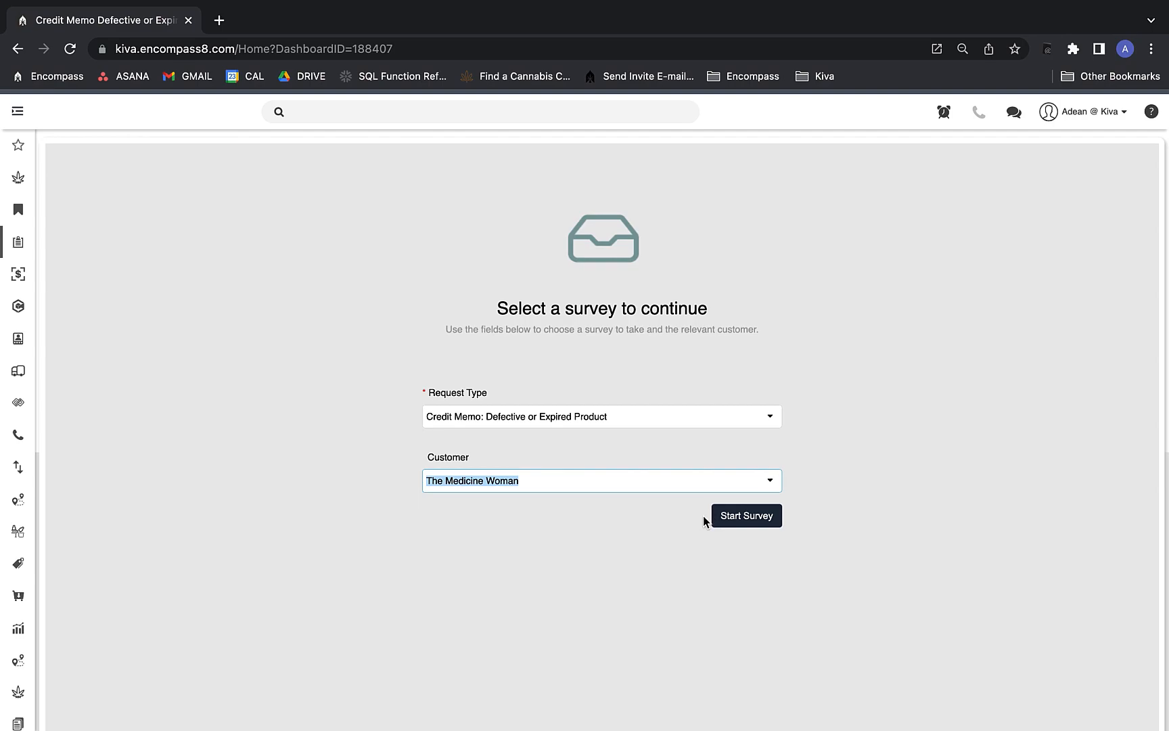
pyautogui.click(741, 517)
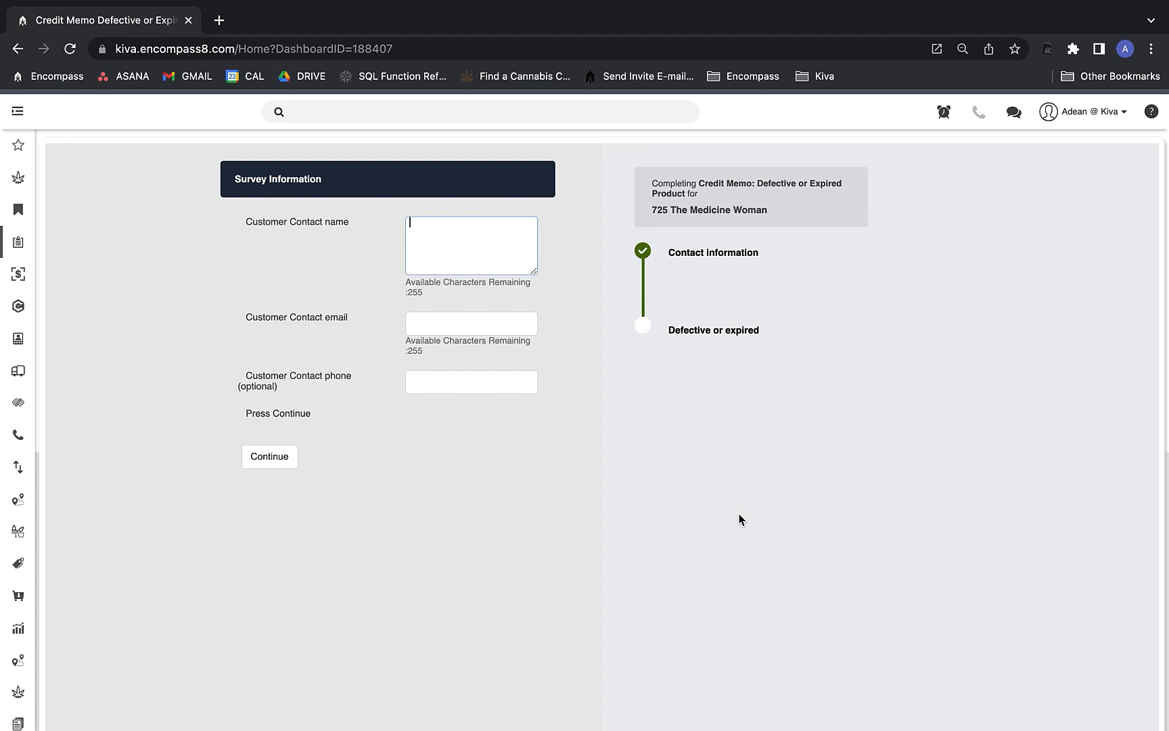
# Fill in the contact's name and e-mail address, then continue to product selection.
pyautogui.write('Test Ally')
pyautogui.press('Tab')
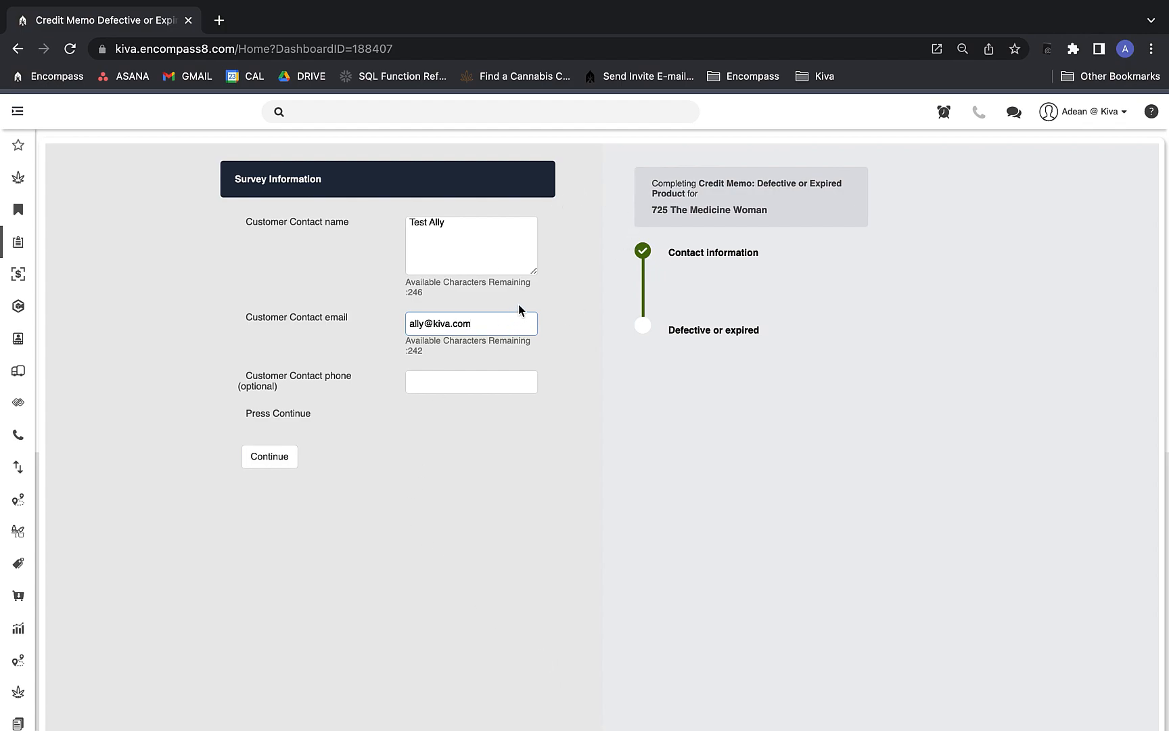
pyautogui.click(289, 458)
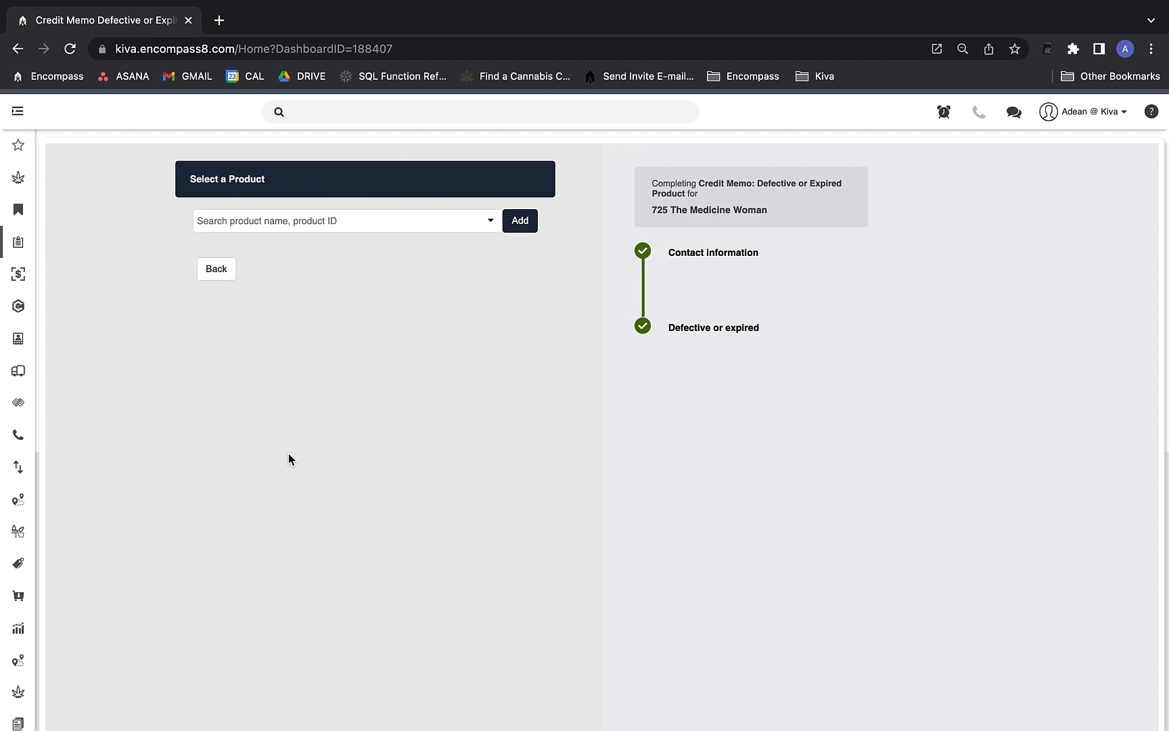
# Search 'camino' and add 190 Camino Gummies Holiday Punch to the memo's products.
pyautogui.click(330, 225)
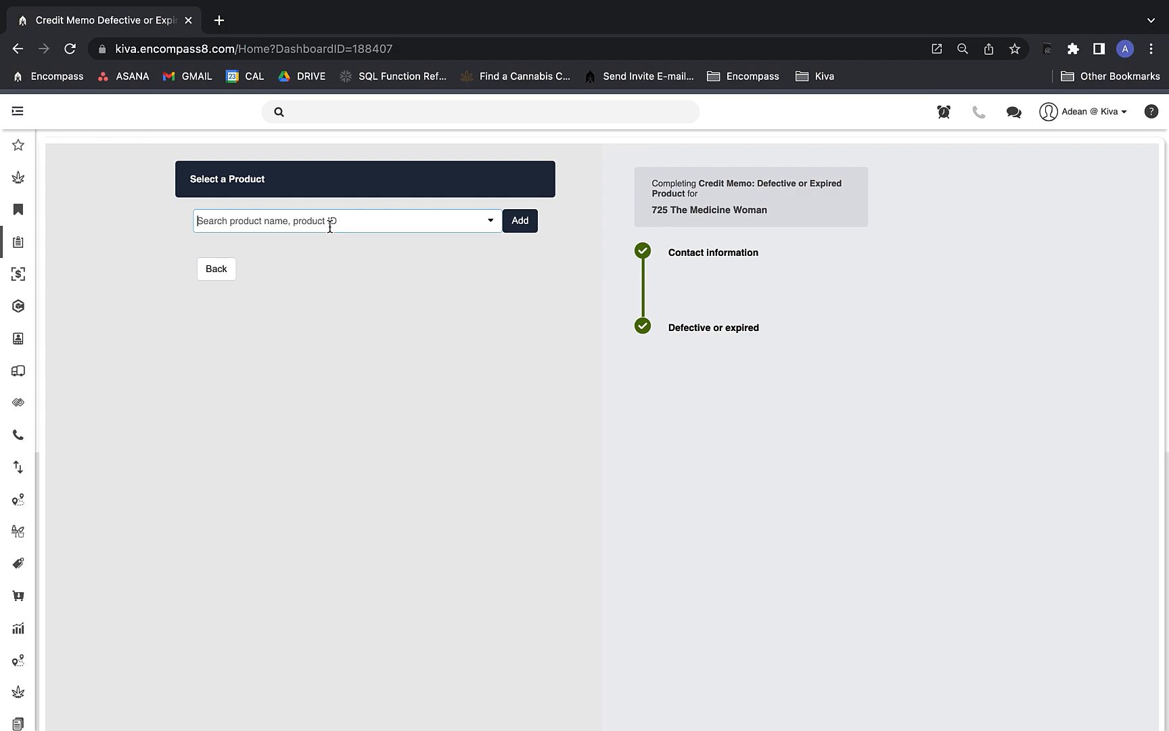
pyautogui.write('camino')
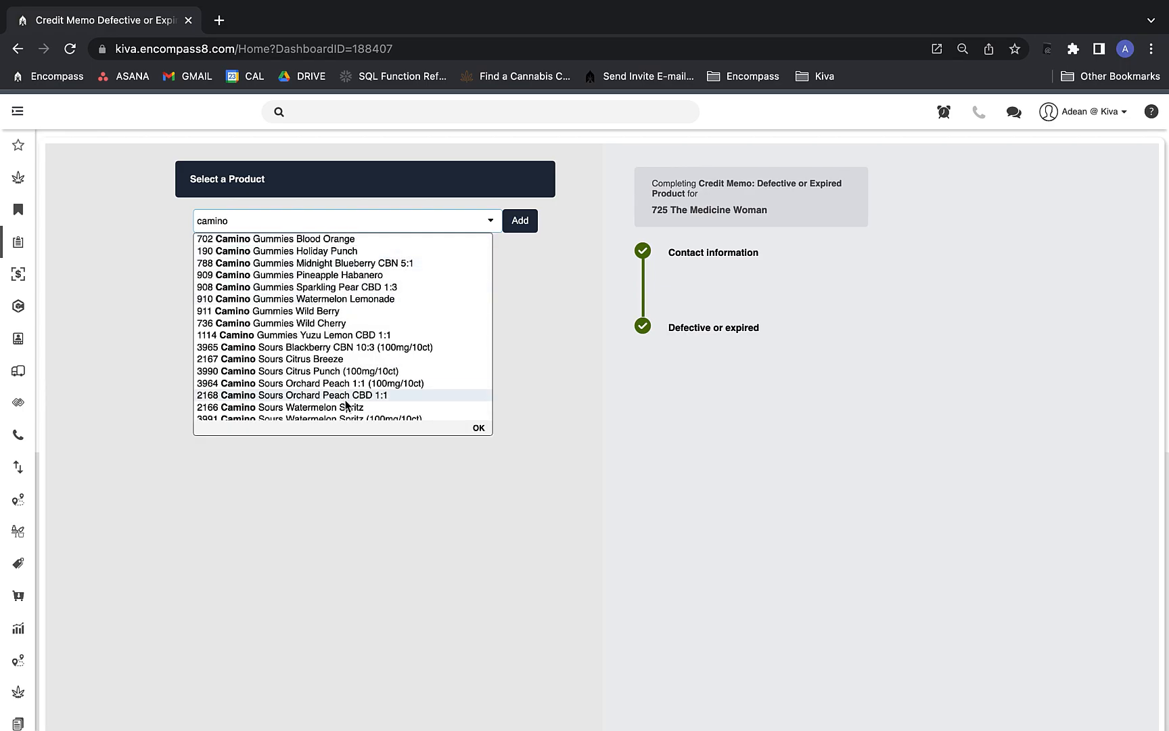
pyautogui.scroll(-2, 346, 386)
pyautogui.scroll(2, 346, 385)
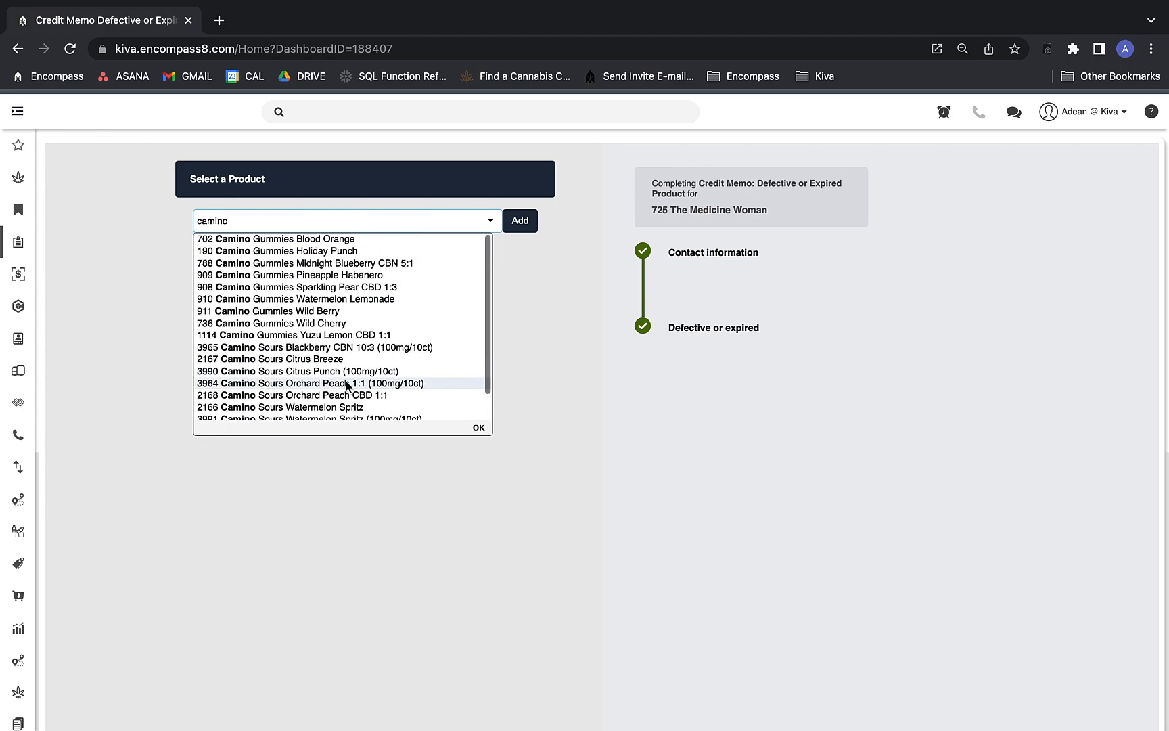
pyautogui.click(354, 248)
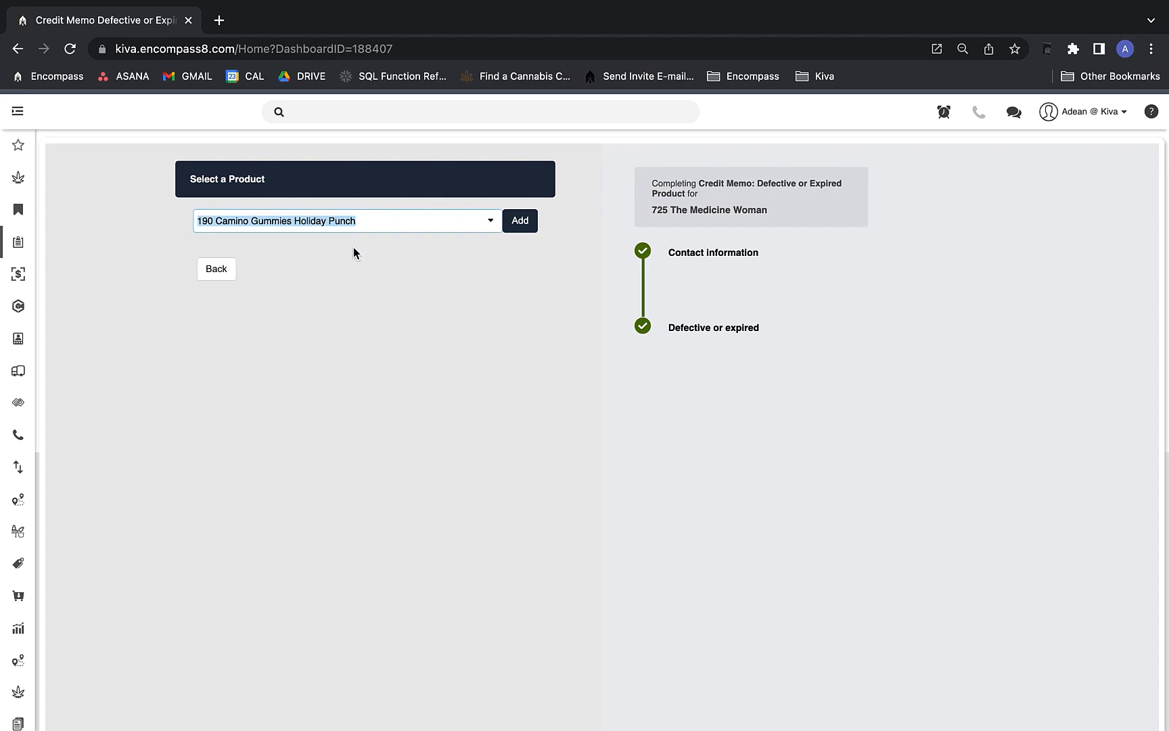
pyautogui.click(518, 223)
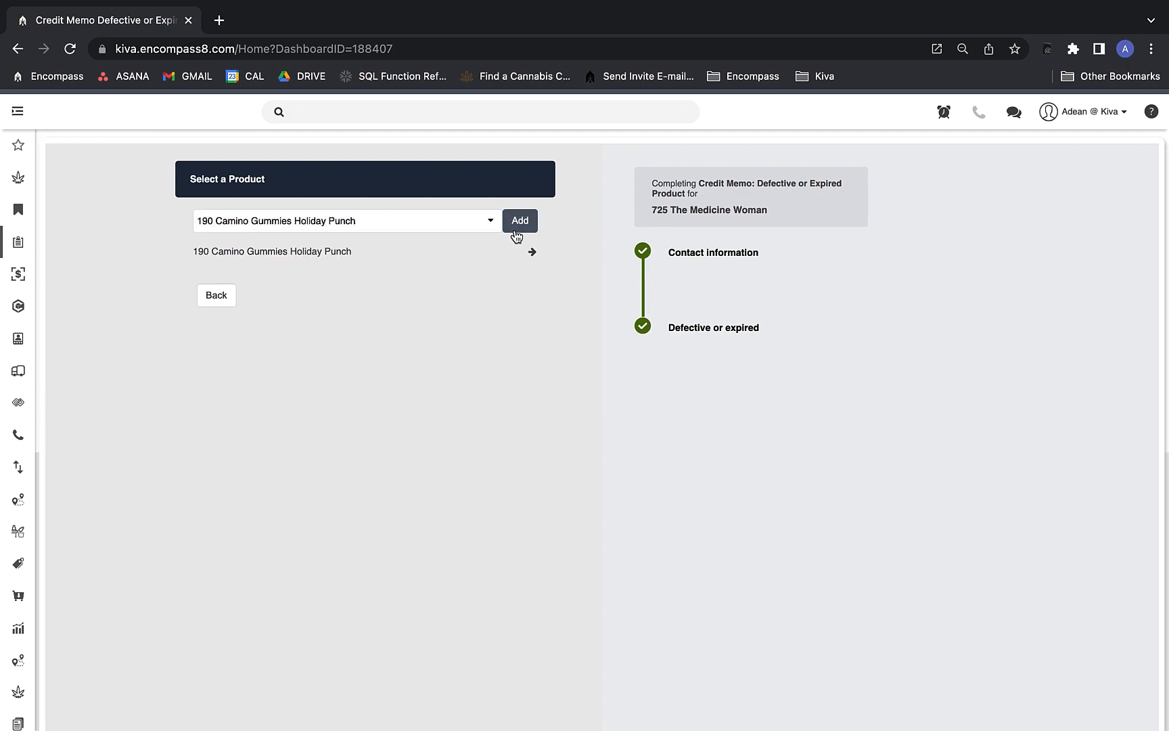
# Add 911 Camino Gummies Wild Berry as a second product and open Holiday Punch's credit form.
pyautogui.tripleClick(414, 224)
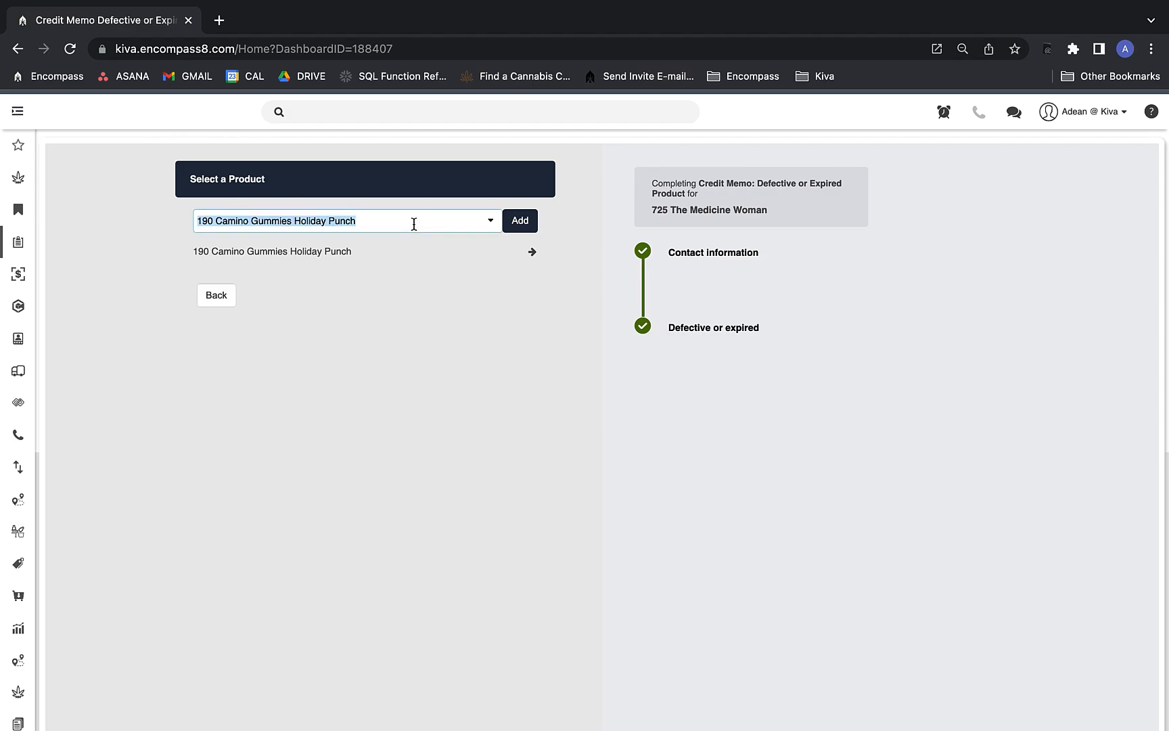
pyautogui.write('camino')
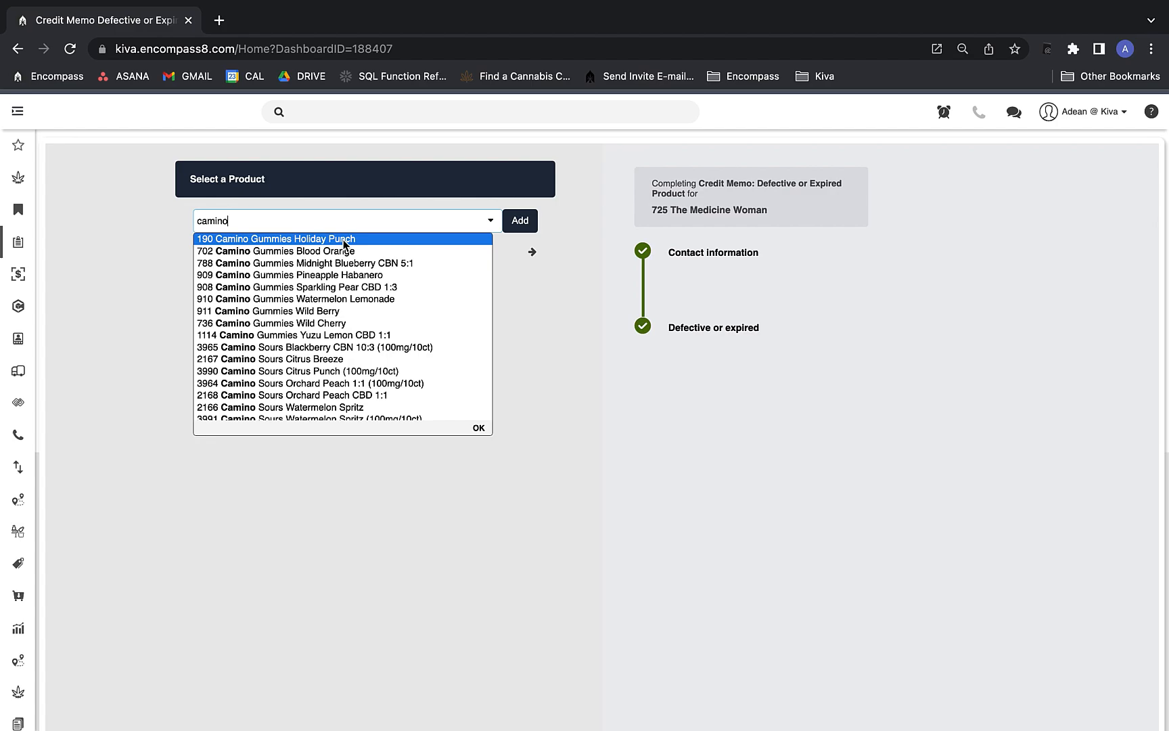
pyautogui.click(353, 309)
pyautogui.click(353, 311)
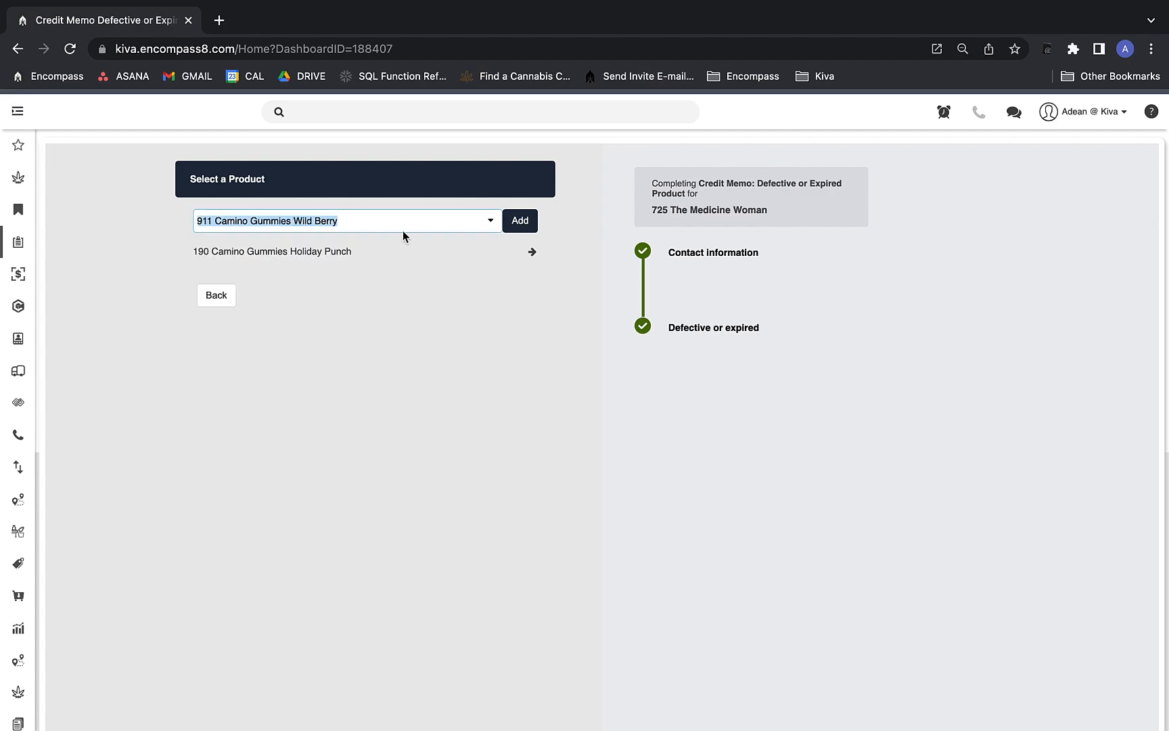
pyautogui.click(519, 222)
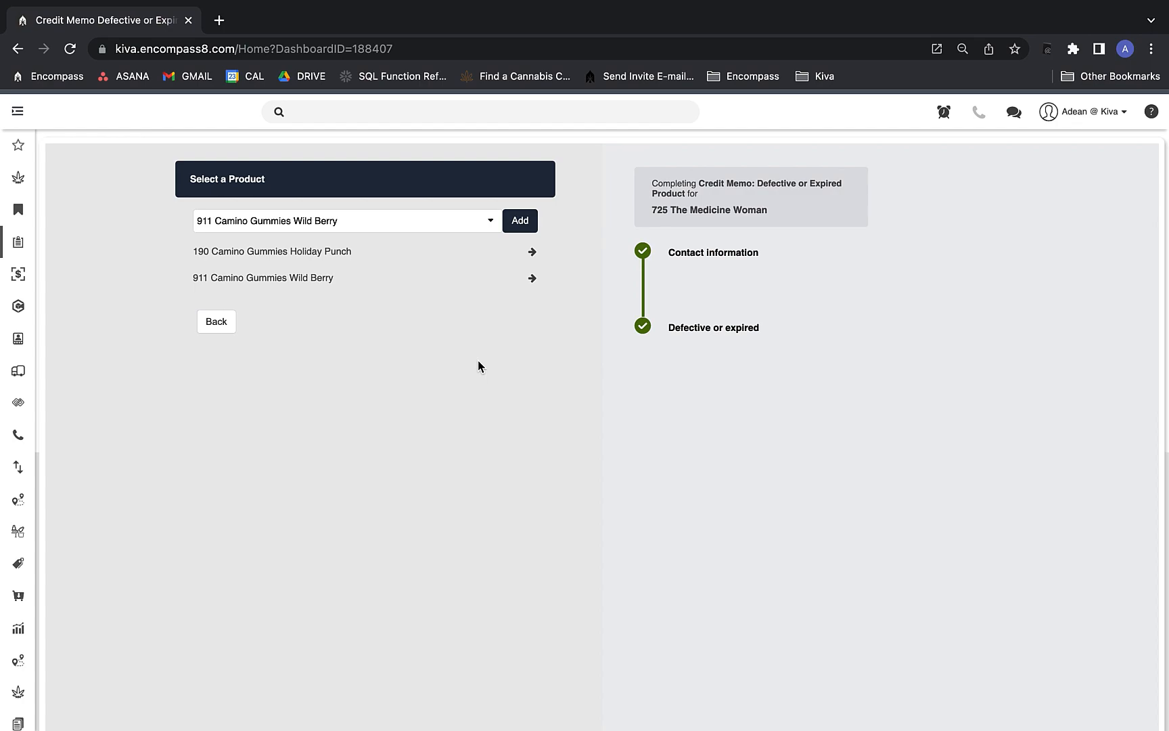
pyautogui.click(537, 252)
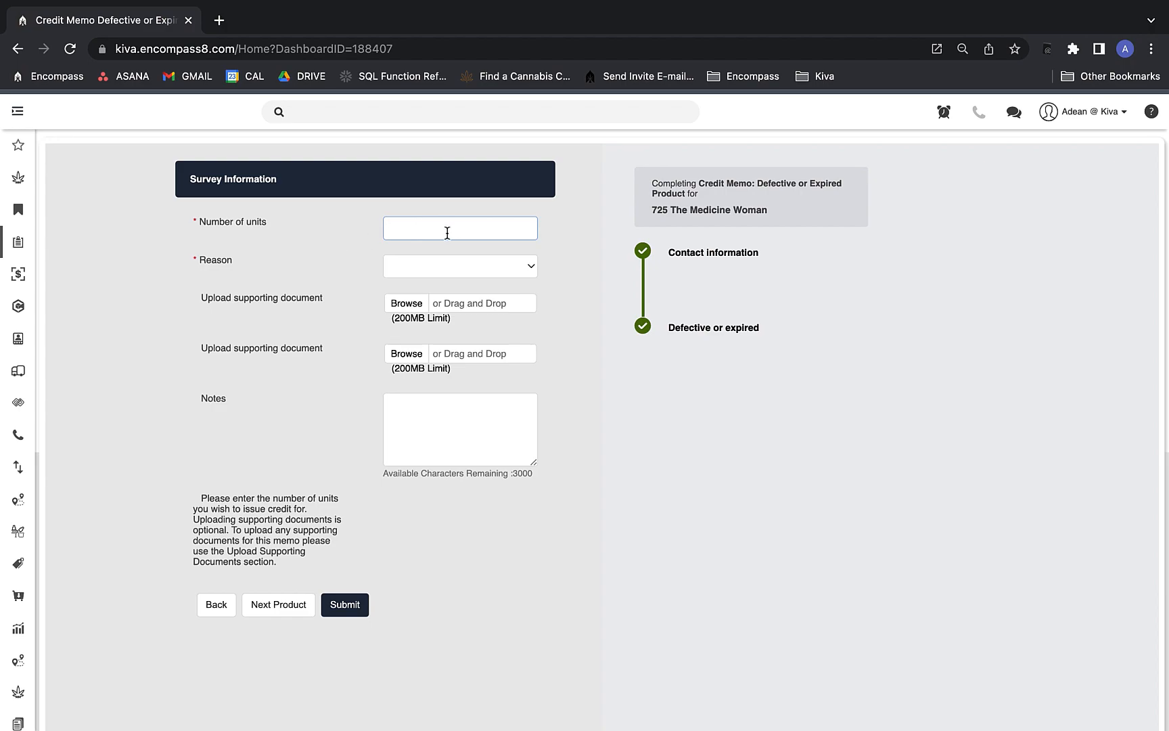
# Credit Holiday Punch for 3 units as Defective Merchandise and save it.
pyautogui.write('3')
pyautogui.click(435, 266)
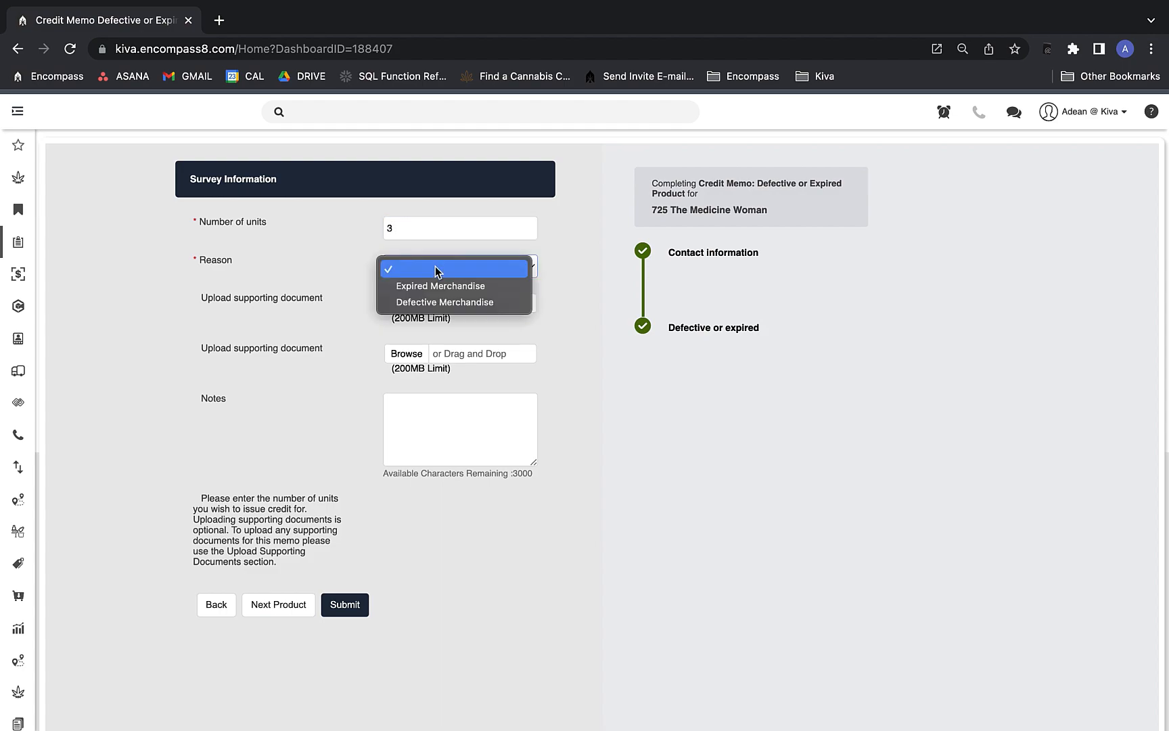
pyautogui.click(454, 302)
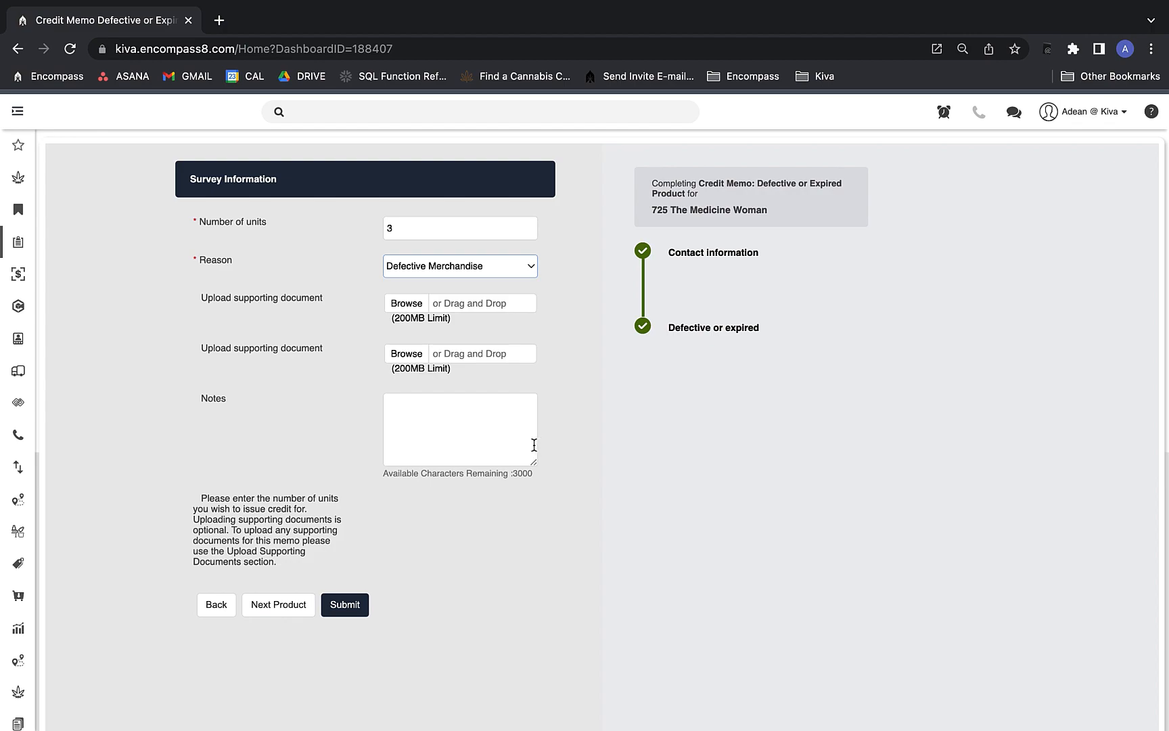
pyautogui.click(284, 614)
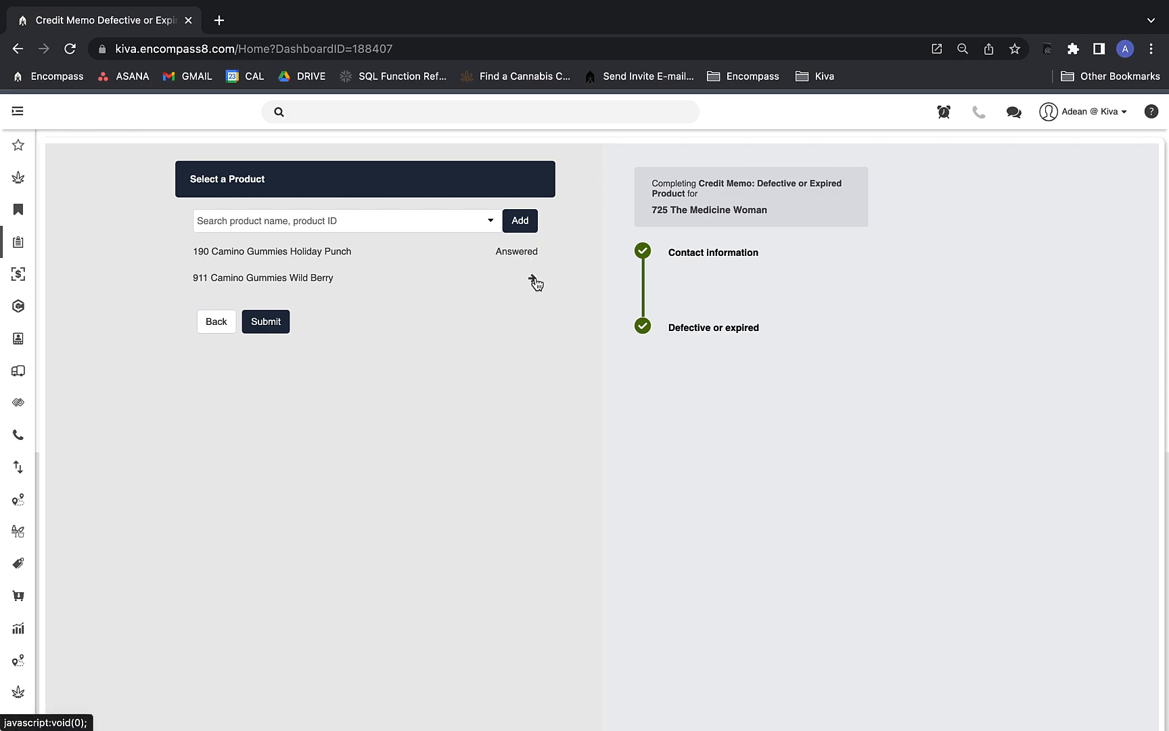
# Enter 2 units for Wild Berry with Expired Merchandise as the reason.
pyautogui.click(535, 278)
pyautogui.write('2')
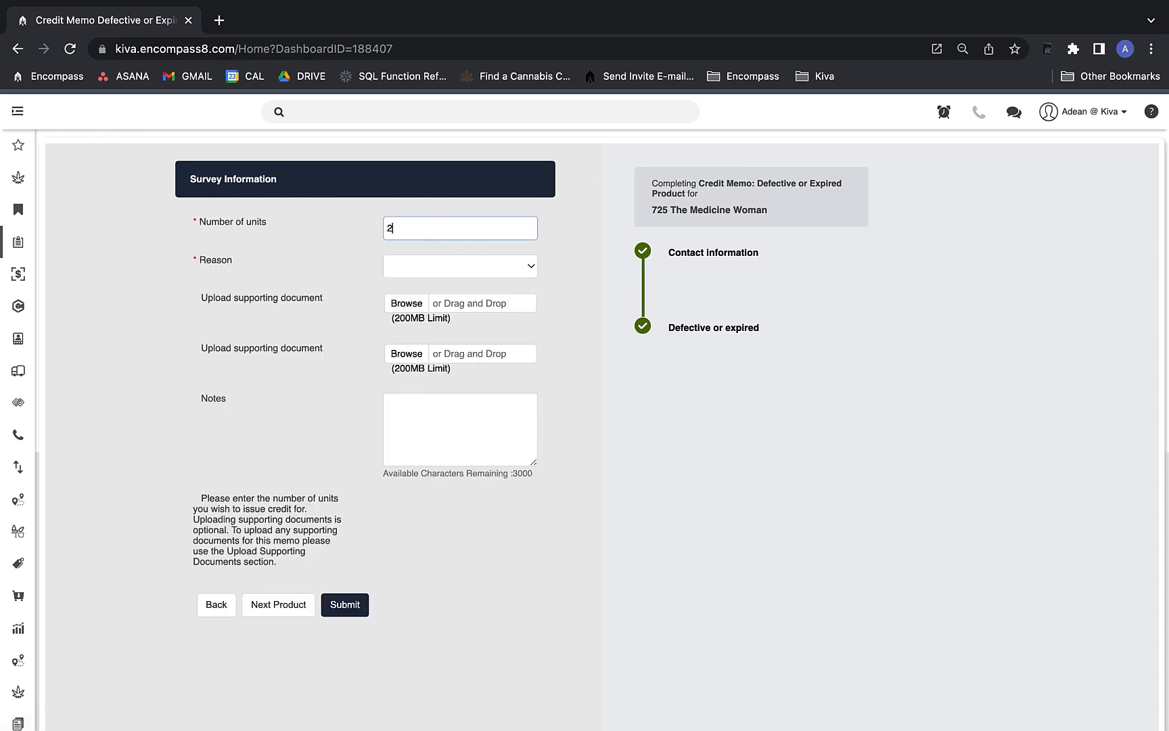
pyautogui.click(431, 269)
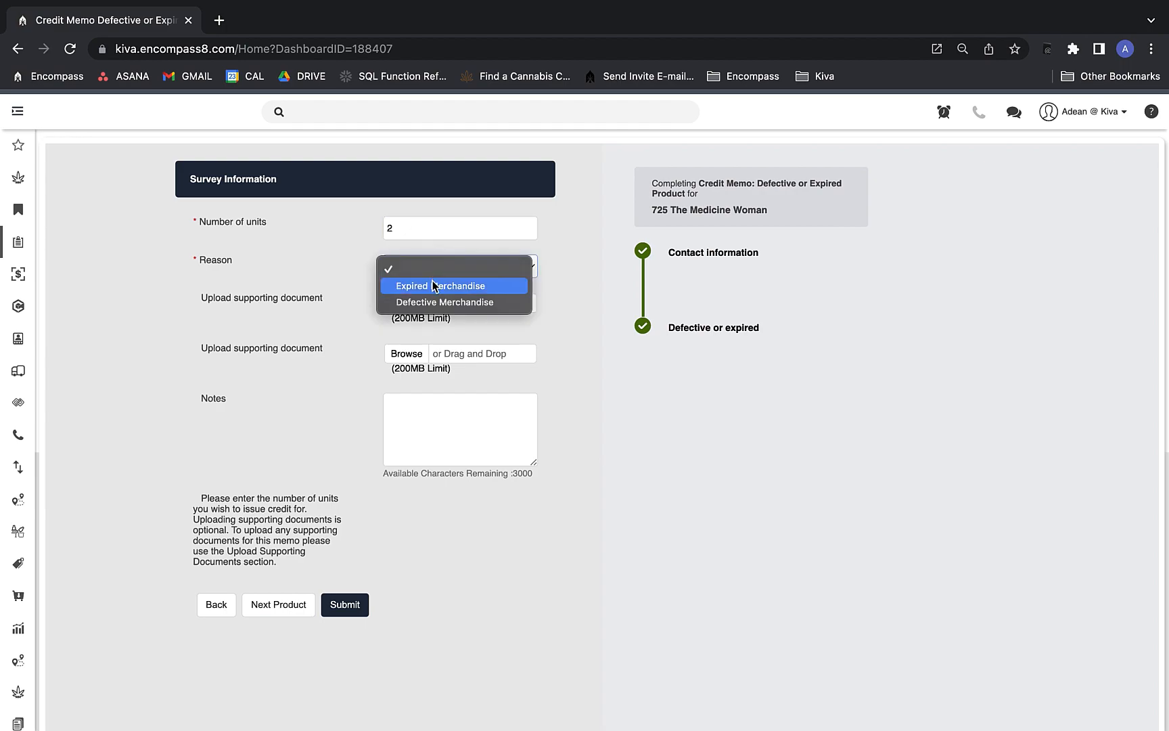
pyautogui.click(433, 283)
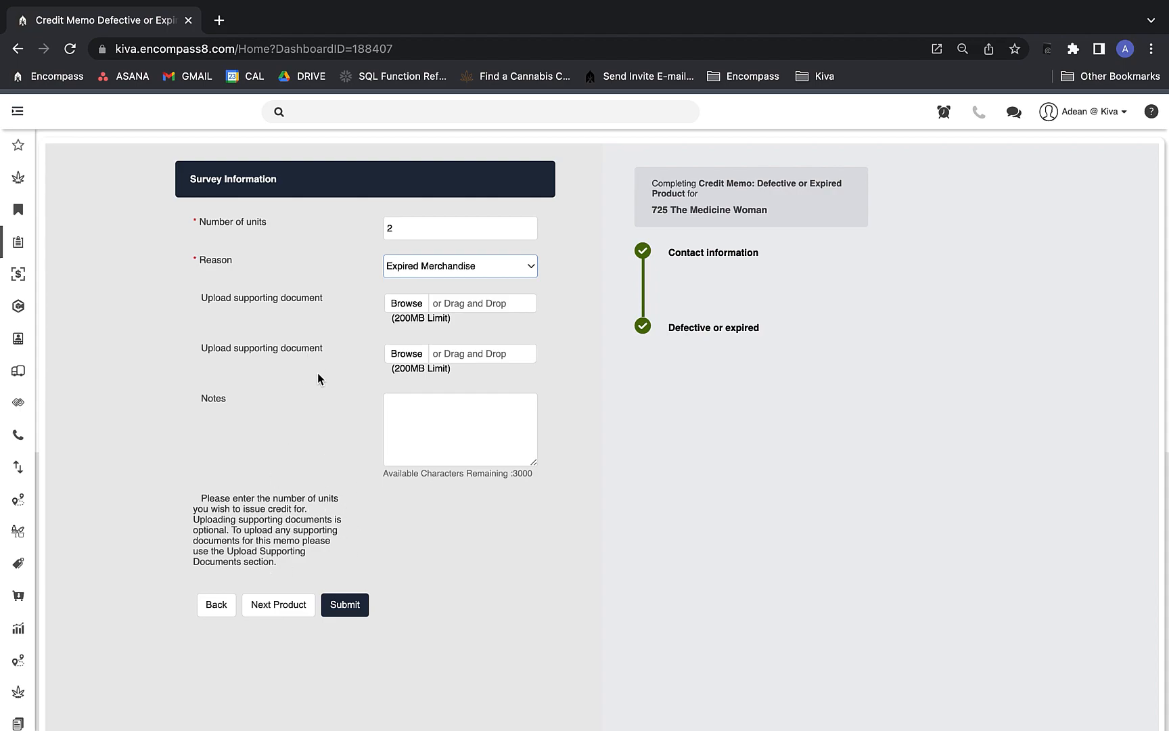
# Submit the credit memo with Assigned status and select the confirmation number.
pyautogui.click(352, 611)
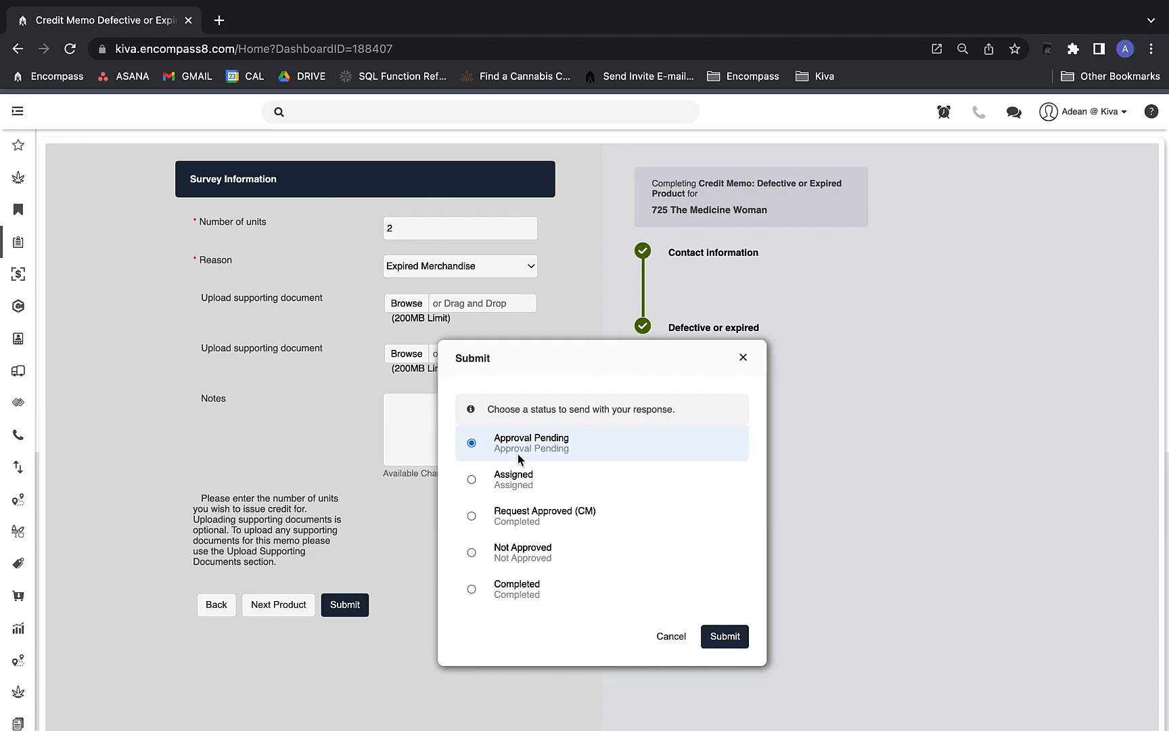
pyautogui.click(539, 482)
pyautogui.click(735, 633)
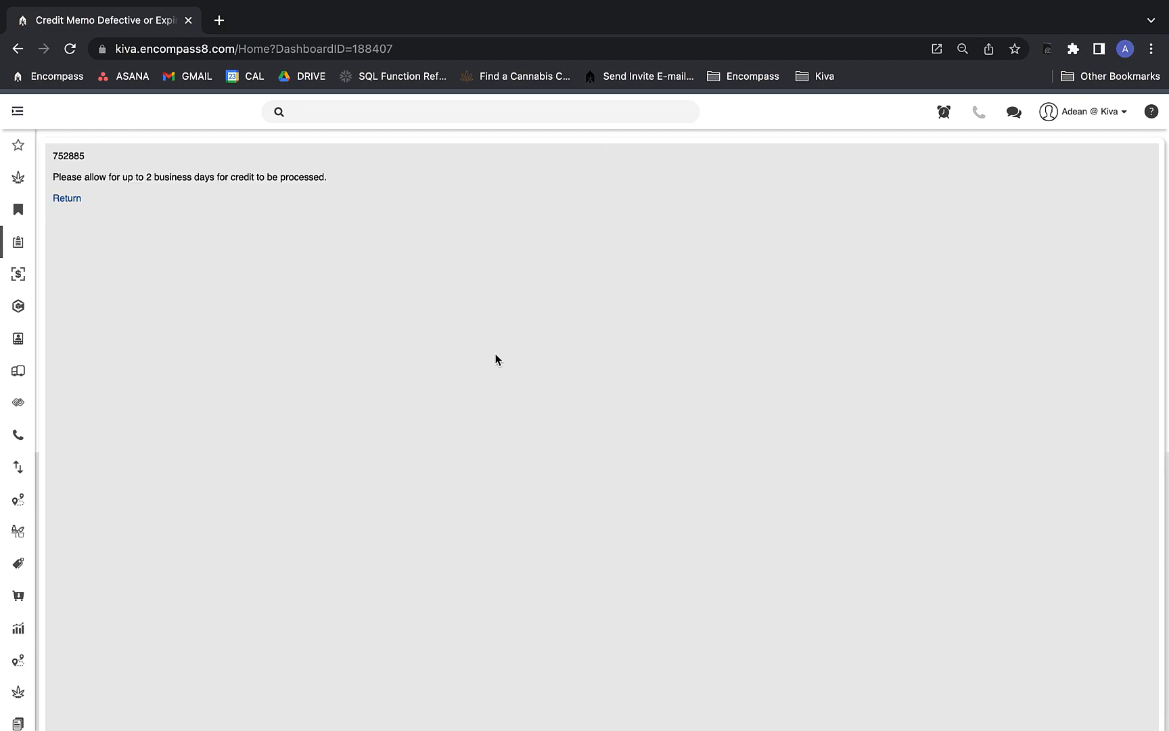
pyautogui.doubleClick(66, 157)
# Search 'credit memo' to return to the Credit Memo Request dashboard.
pyautogui.click(379, 110)
pyautogui.write('credit memo')
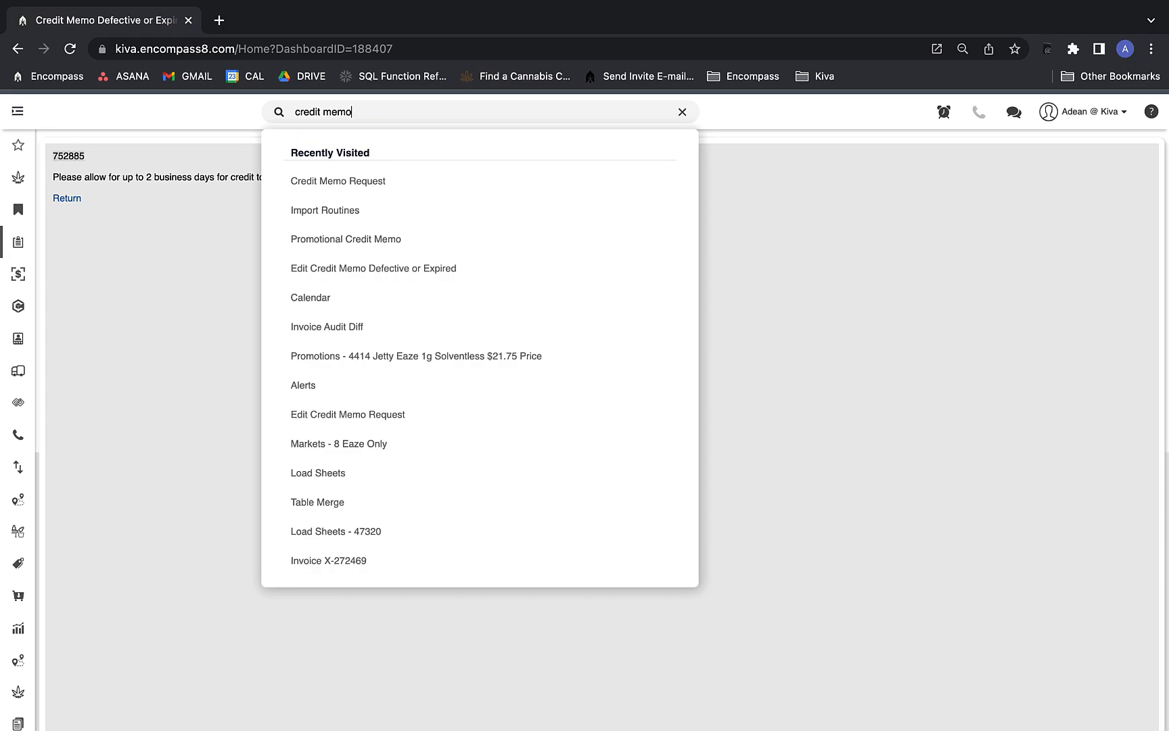
pyautogui.click(360, 306)
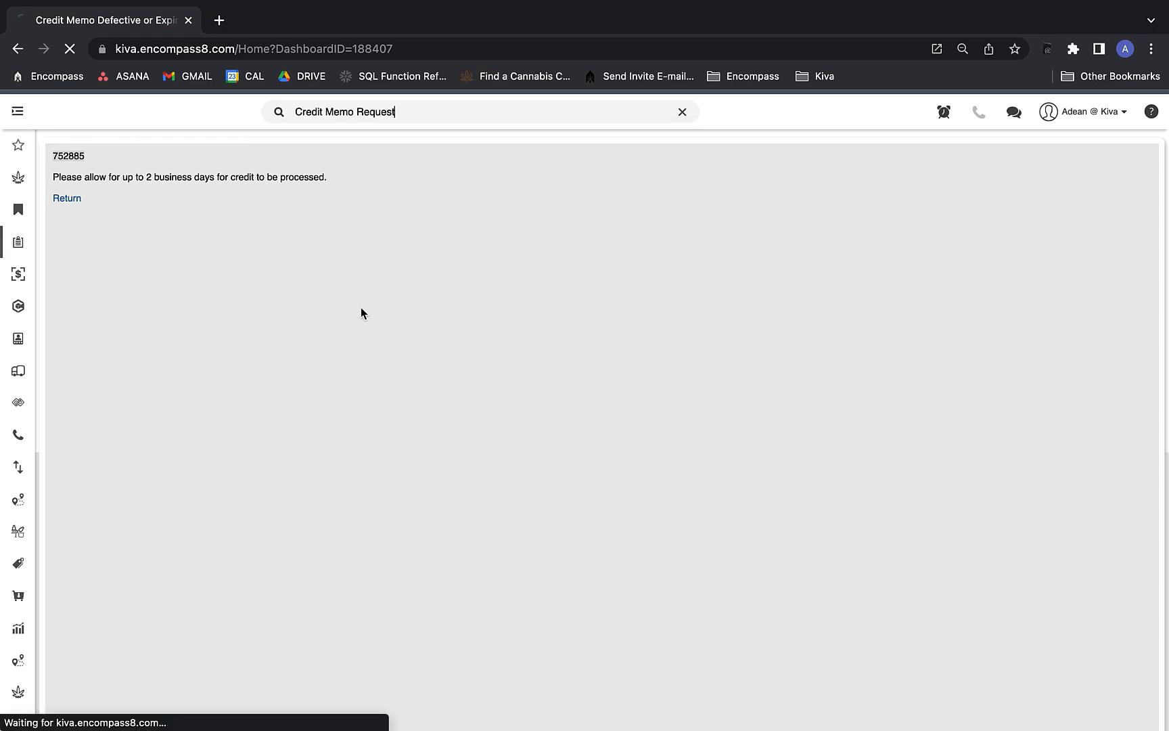
pyautogui.scroll(-15, 361, 310)
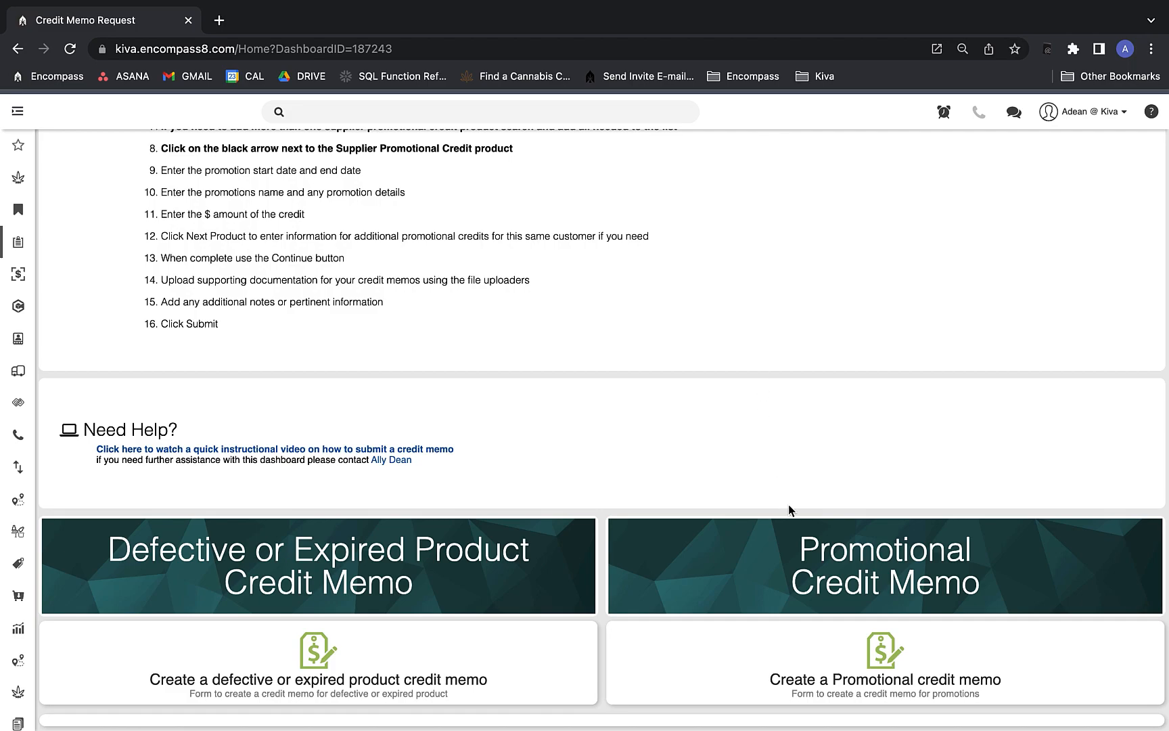
# Start a promotional credit memo with The Medicine Woman as the customer.
pyautogui.click(812, 654)
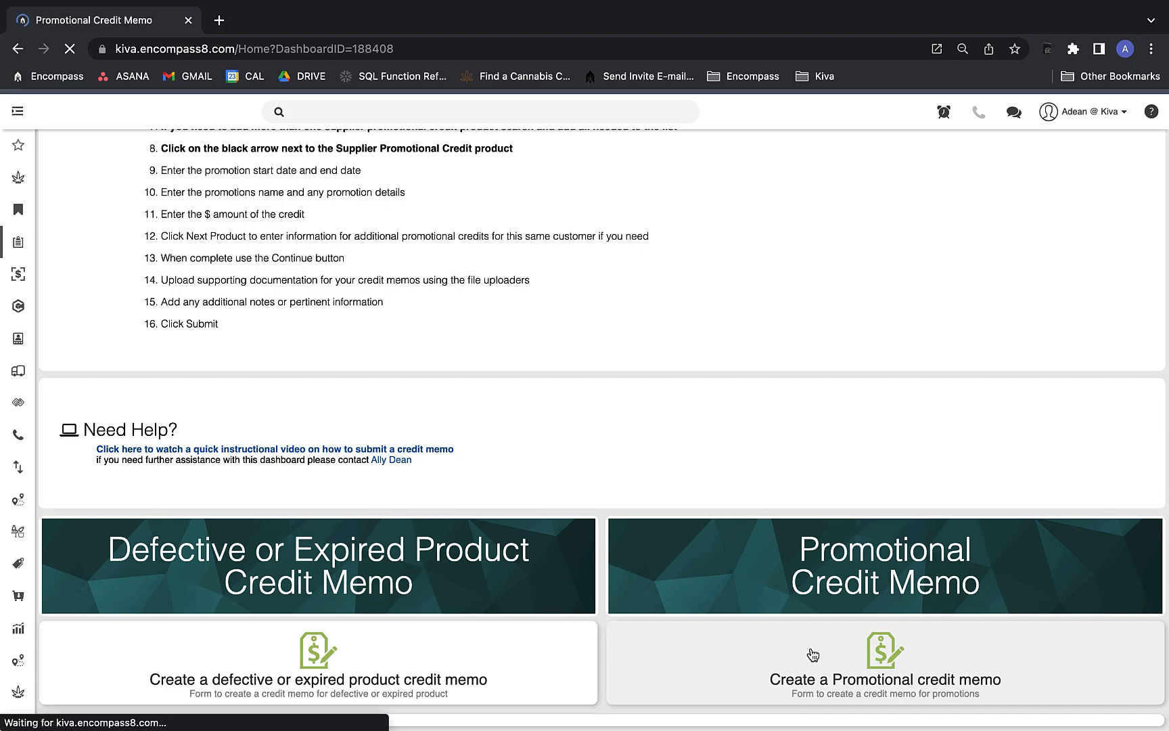
pyautogui.scroll(-5, 676, 420)
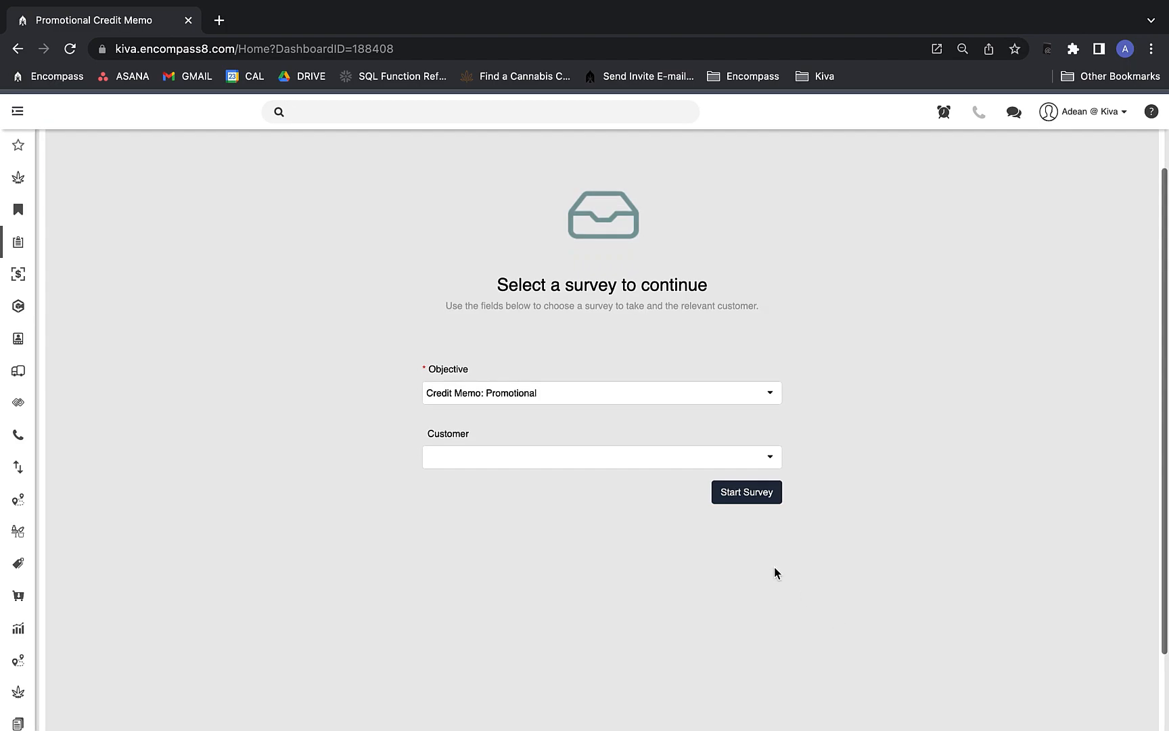
pyautogui.click(630, 453)
pyautogui.write('woman')
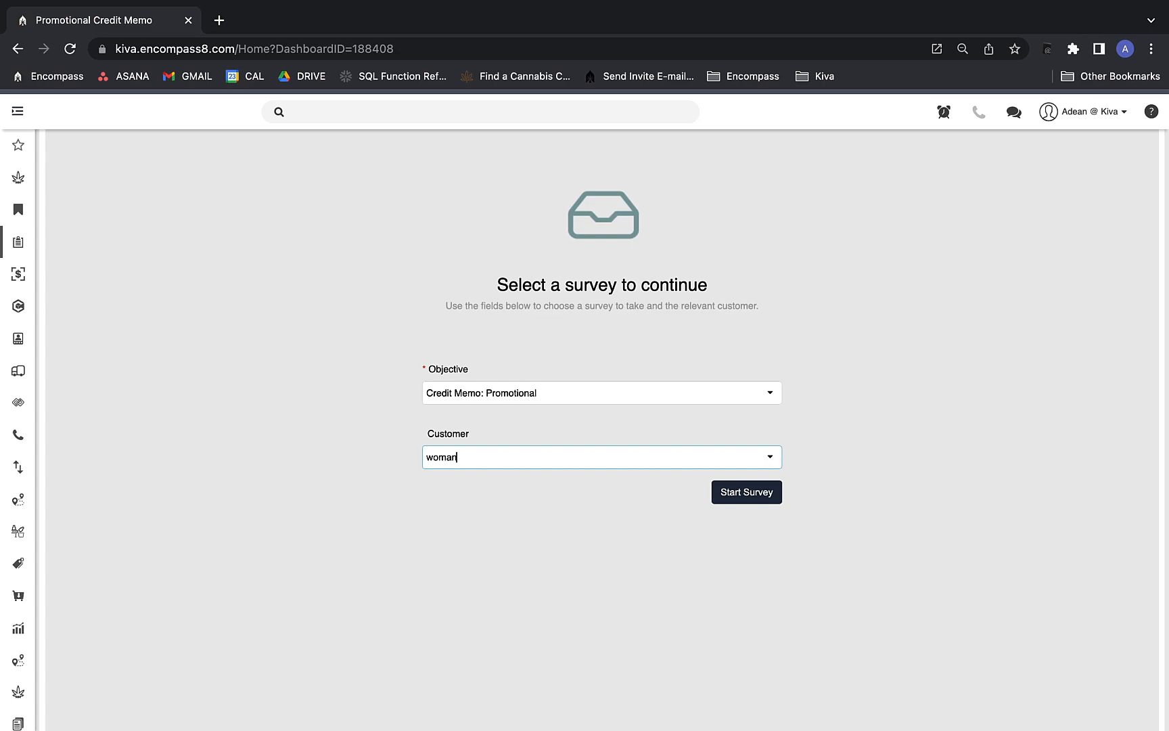
pyautogui.click(593, 473)
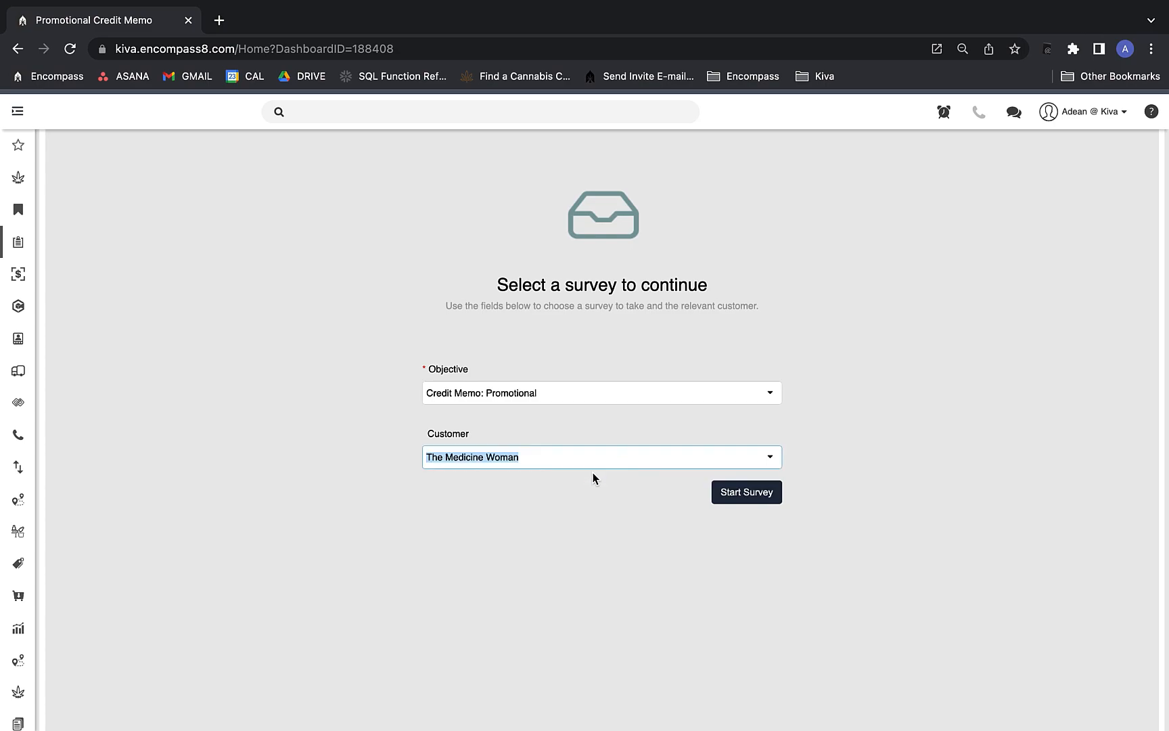
# Begin the promotional survey, enter the contact's name, autofill e-mail and phone, and continue.
pyautogui.click(746, 492)
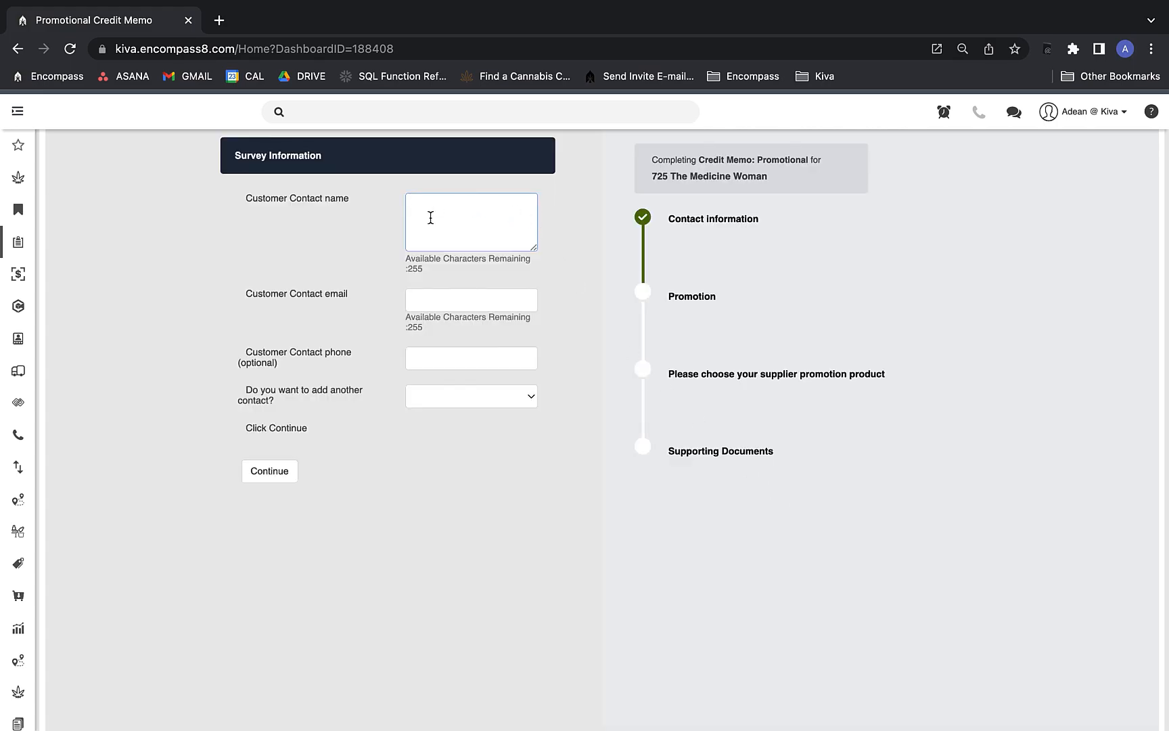
pyautogui.write('Ally Test')
pyautogui.press('Tab')
pyautogui.write('ally@')
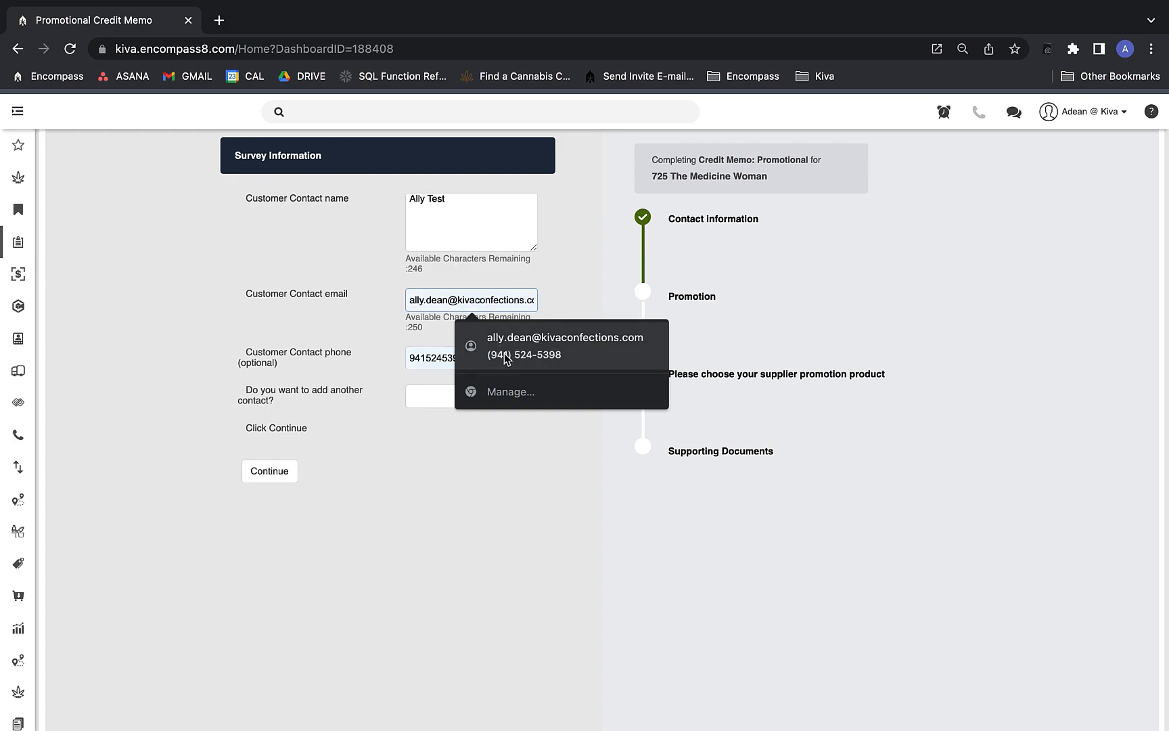
pyautogui.click(541, 342)
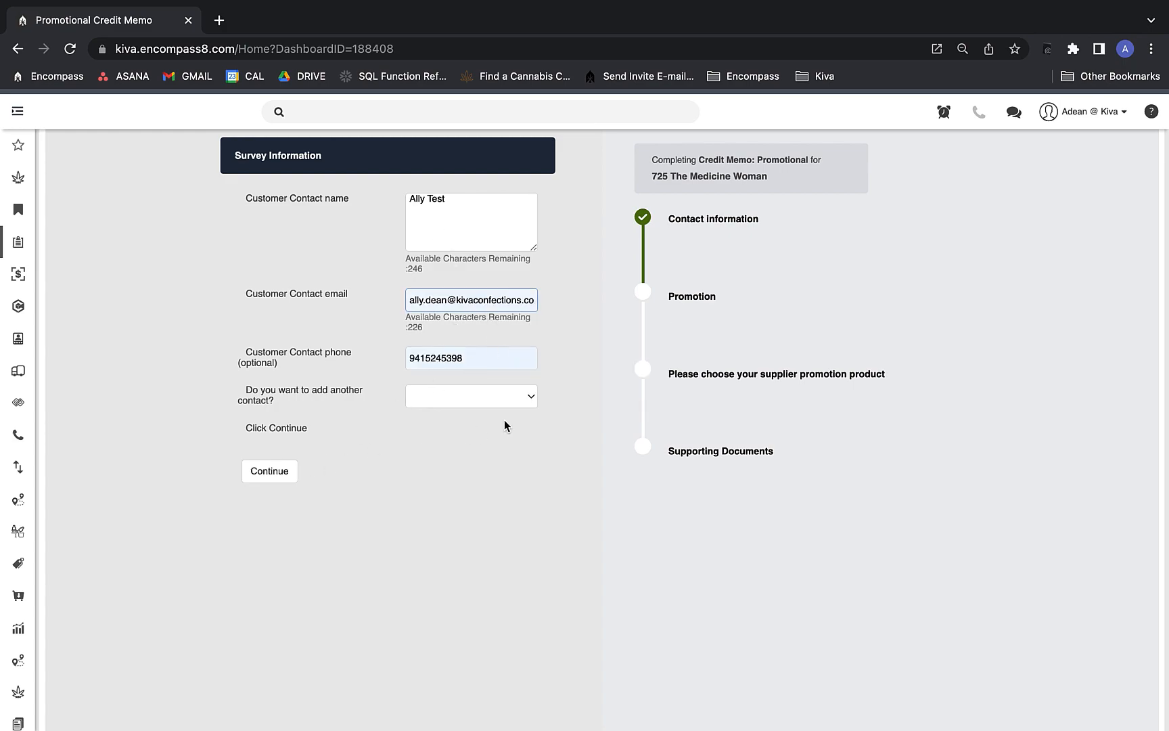
pyautogui.click(285, 477)
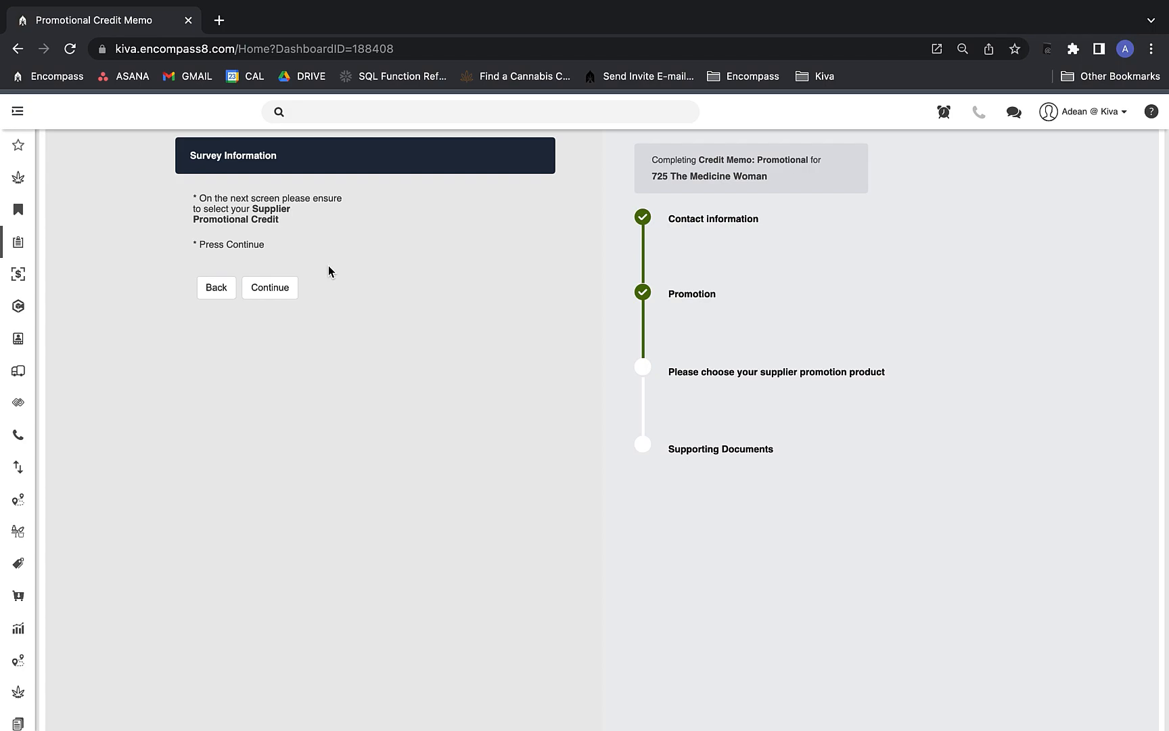
# Search 'kiva' and add 100000004 Kiva Bar Promotional Credit as the promotion product.
pyautogui.click(281, 295)
pyautogui.click(409, 201)
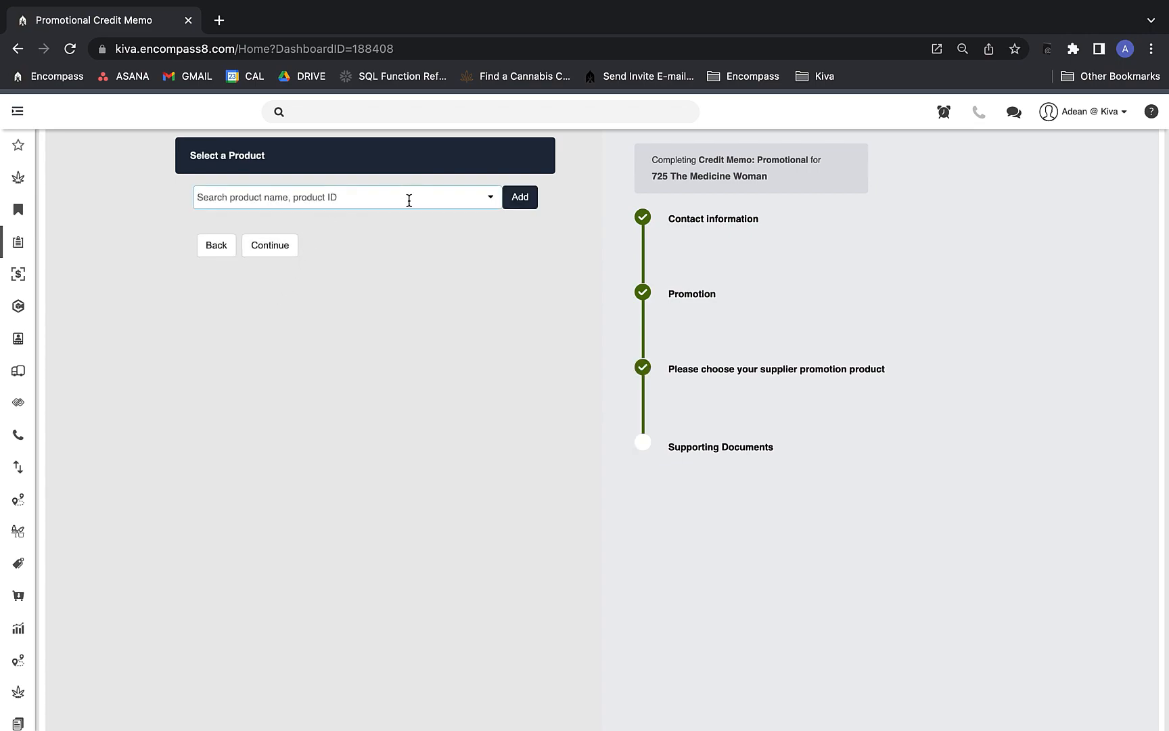
pyautogui.write('kiva')
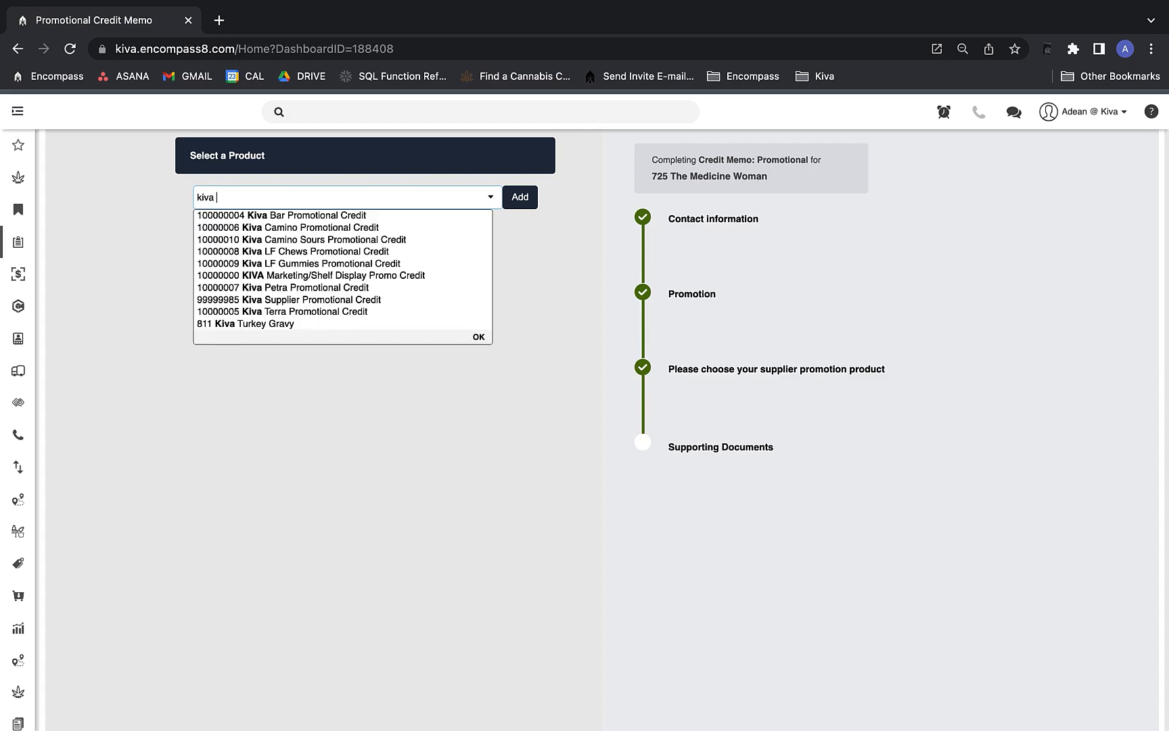
pyautogui.click(417, 215)
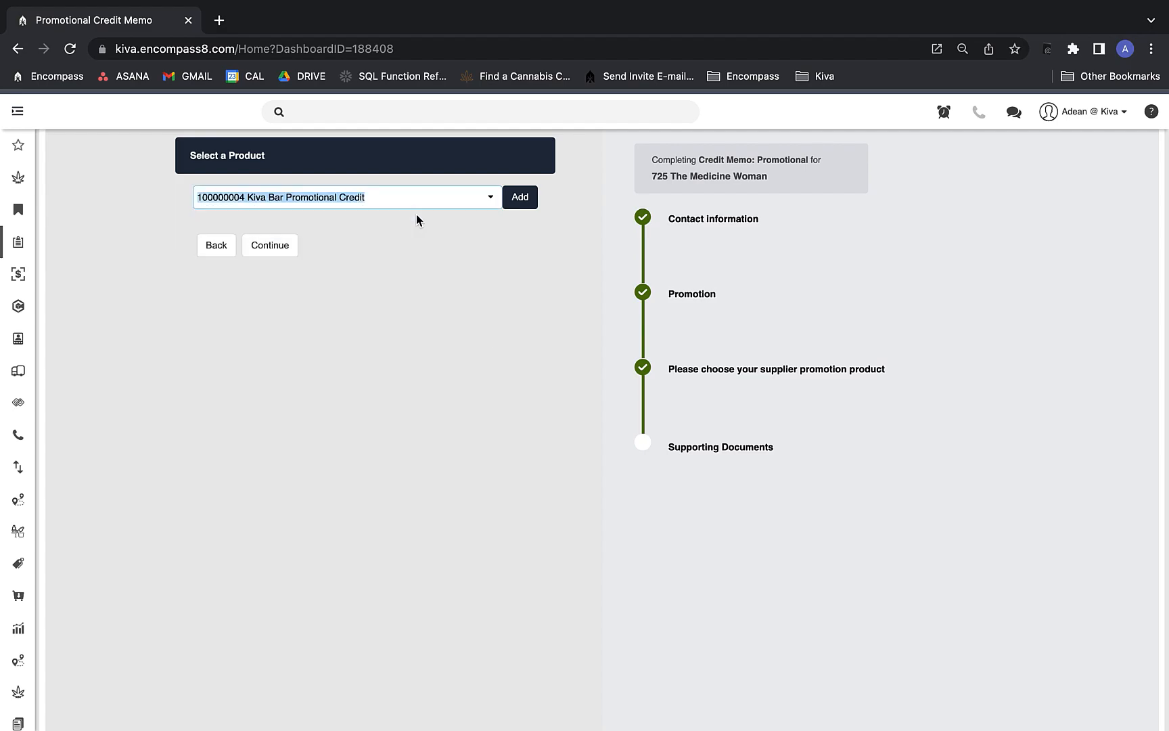
pyautogui.click(520, 198)
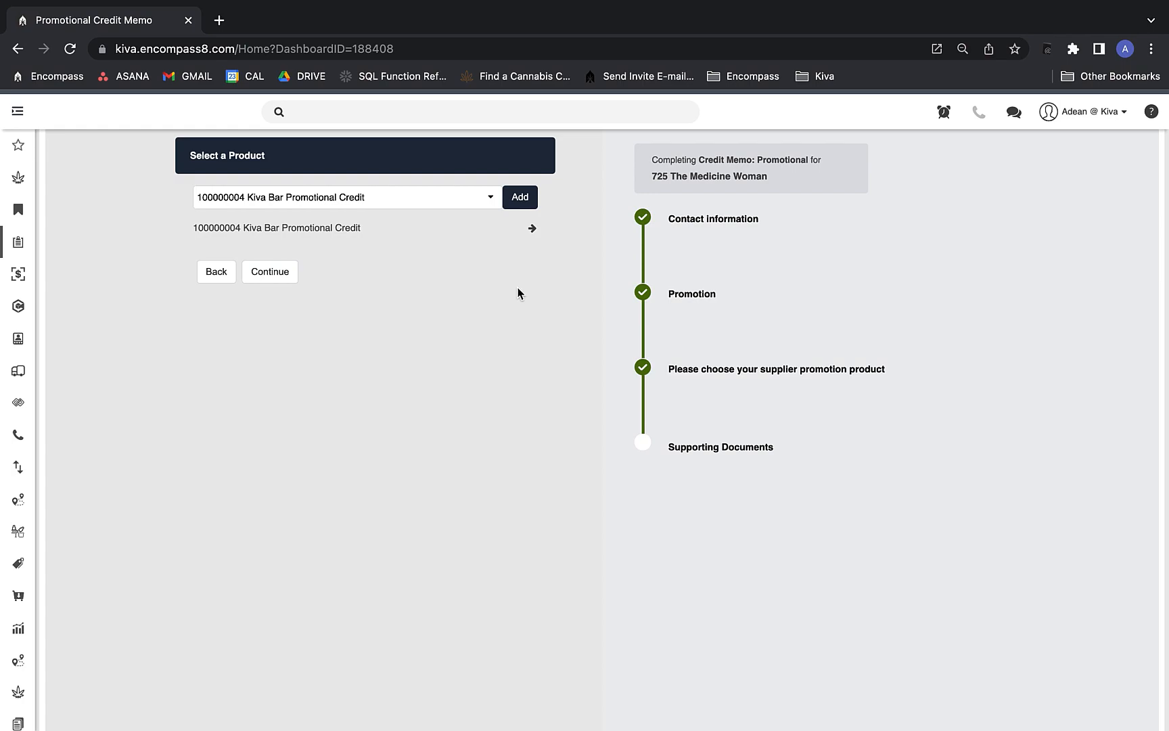
pyautogui.scroll(-1, 519, 355)
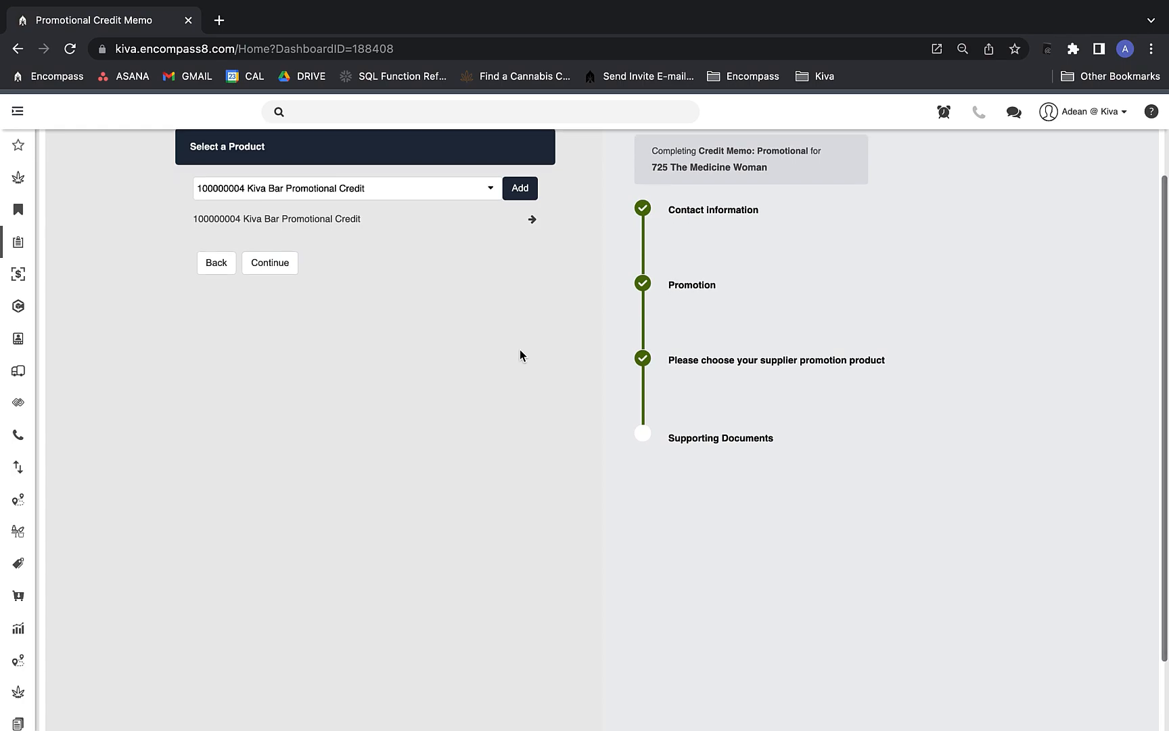
# Set the Kiva Bar promotion to run from 1/1/2023 through 1/5/2023.
pyautogui.click(533, 220)
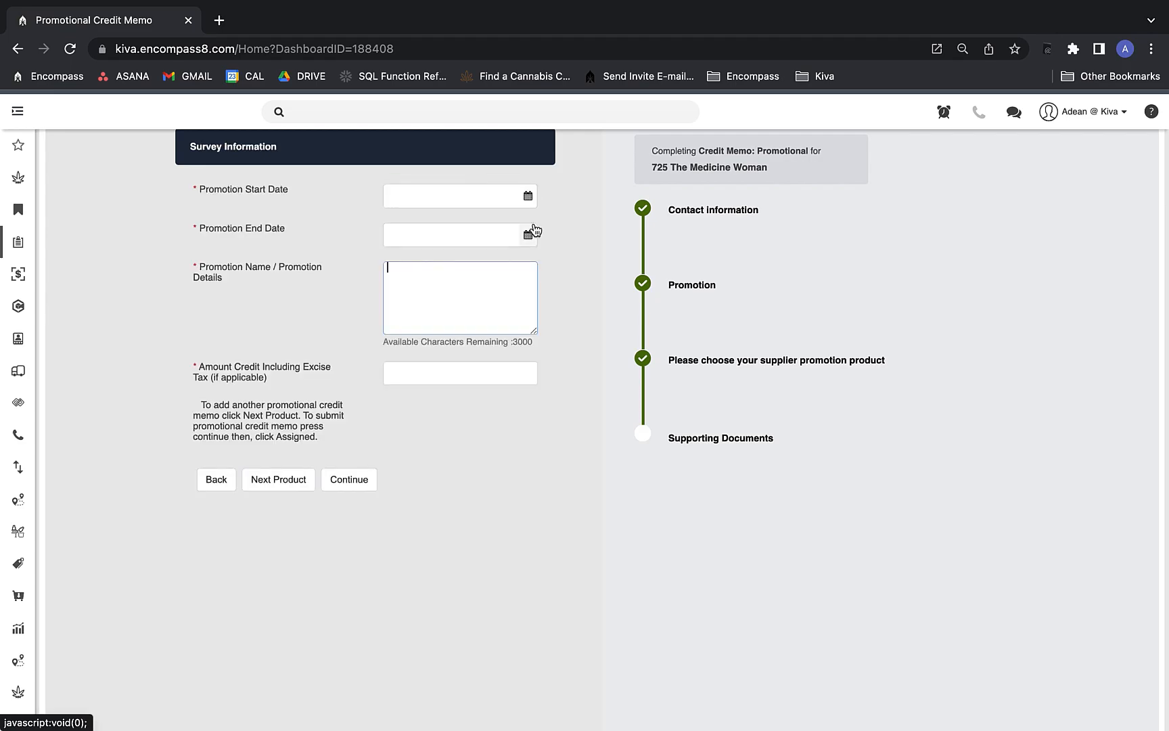
pyautogui.click(482, 193)
pyautogui.write('1/1')
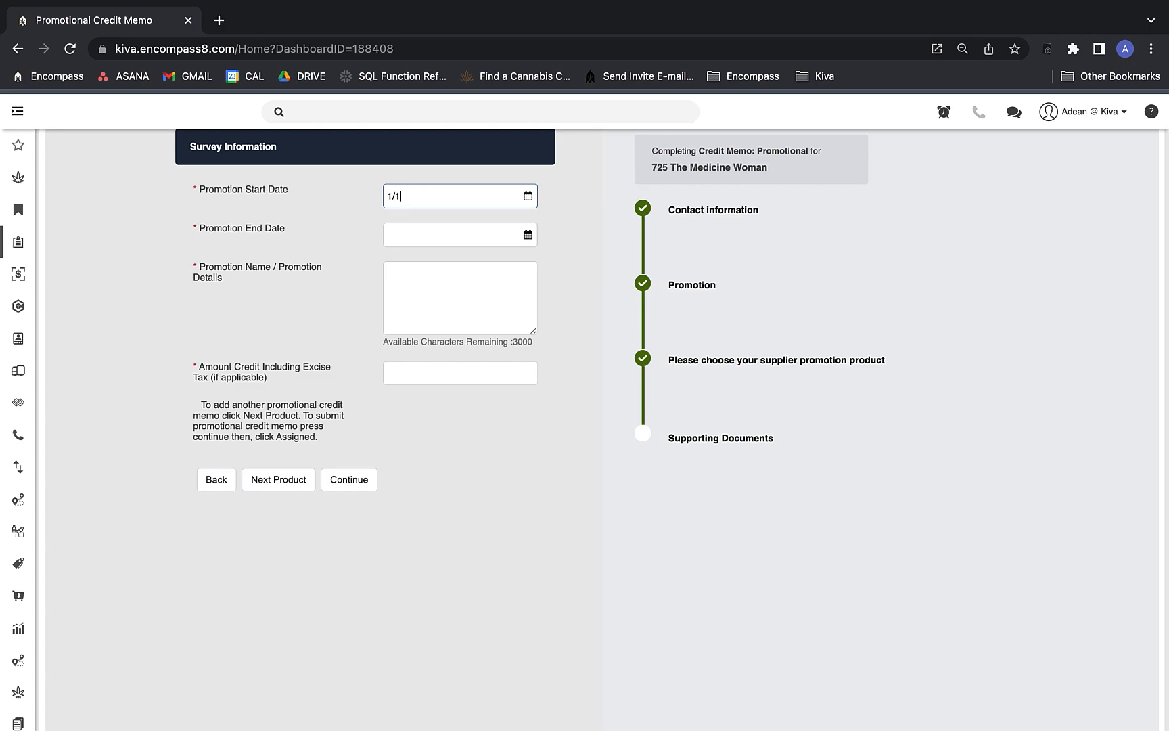
pyautogui.write('/2023')
pyautogui.press('Tab')
pyautogui.write('1/5/2023')
# Describe the promotion as 'Bogo for customer' with a credit amount of 100.
pyautogui.press('Tab')
pyautogui.write('B')
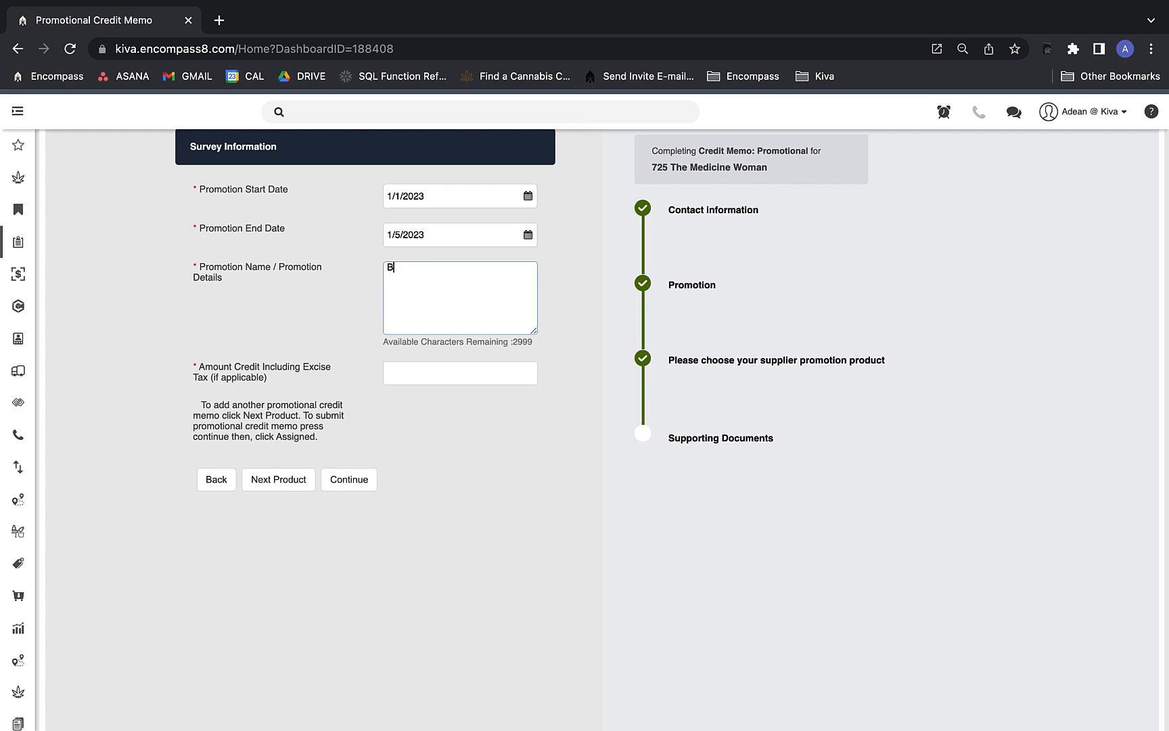
pyautogui.write('ogo ')
pyautogui.write('for customer p')
pyautogui.write('o')
pyautogui.press('BackSpace')
pyautogui.press('BackSpace')
pyautogui.click(450, 383)
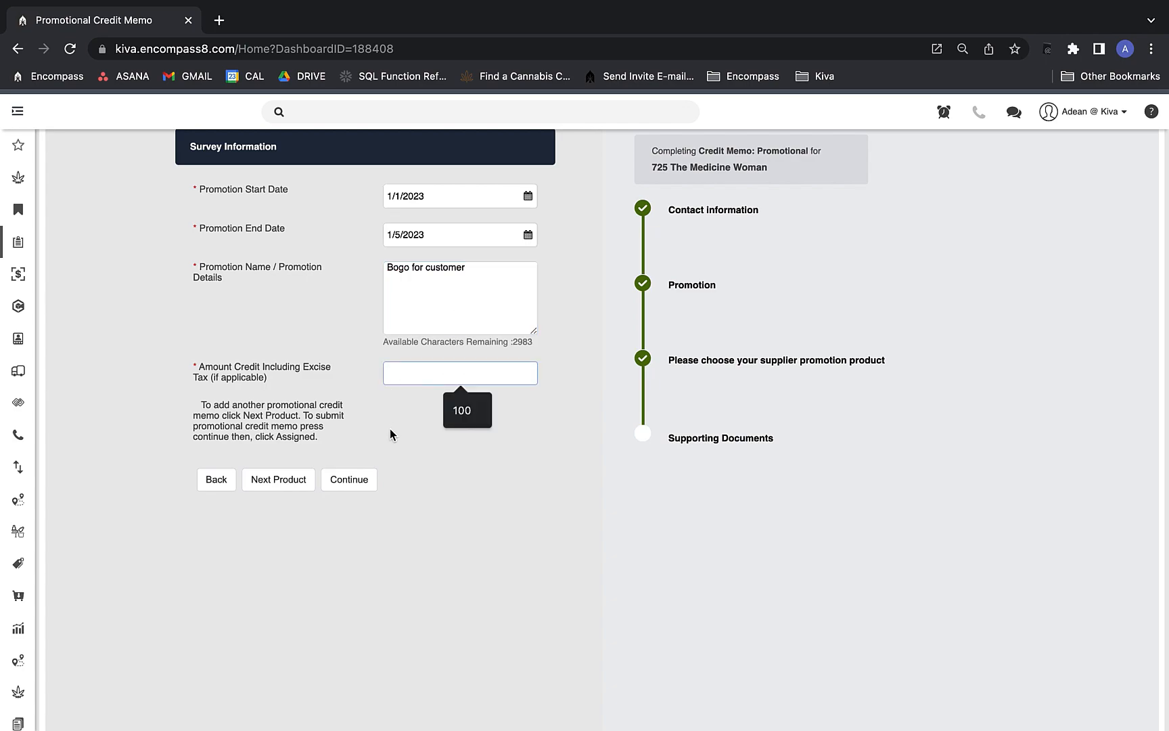
pyautogui.write('100')
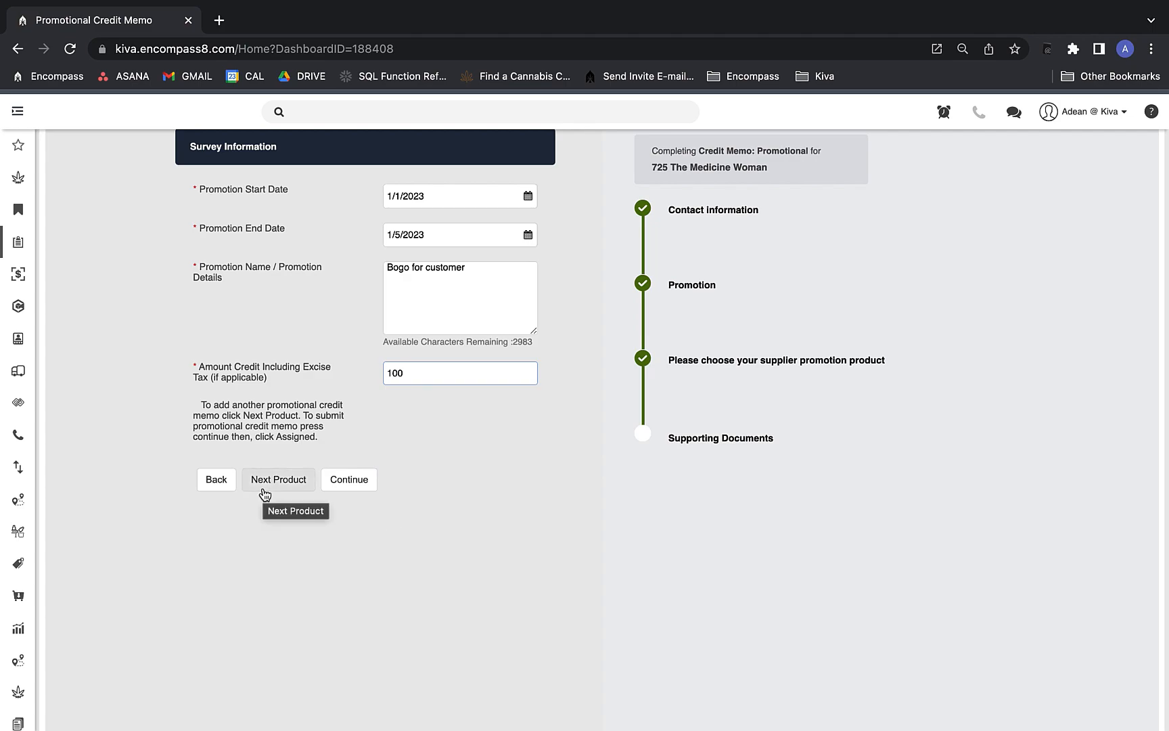
# Continue past supporting documents, submit the promotional memo as Assigned, and select the confirmation number.
pyautogui.click(349, 479)
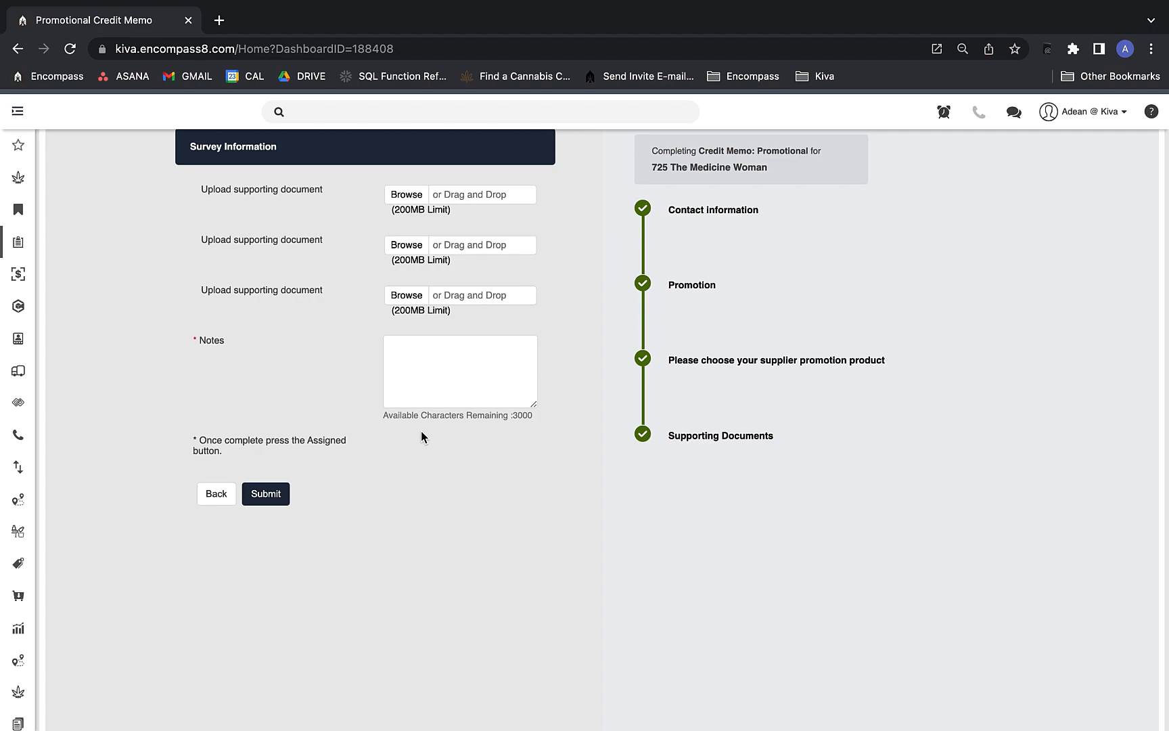
pyautogui.click(281, 499)
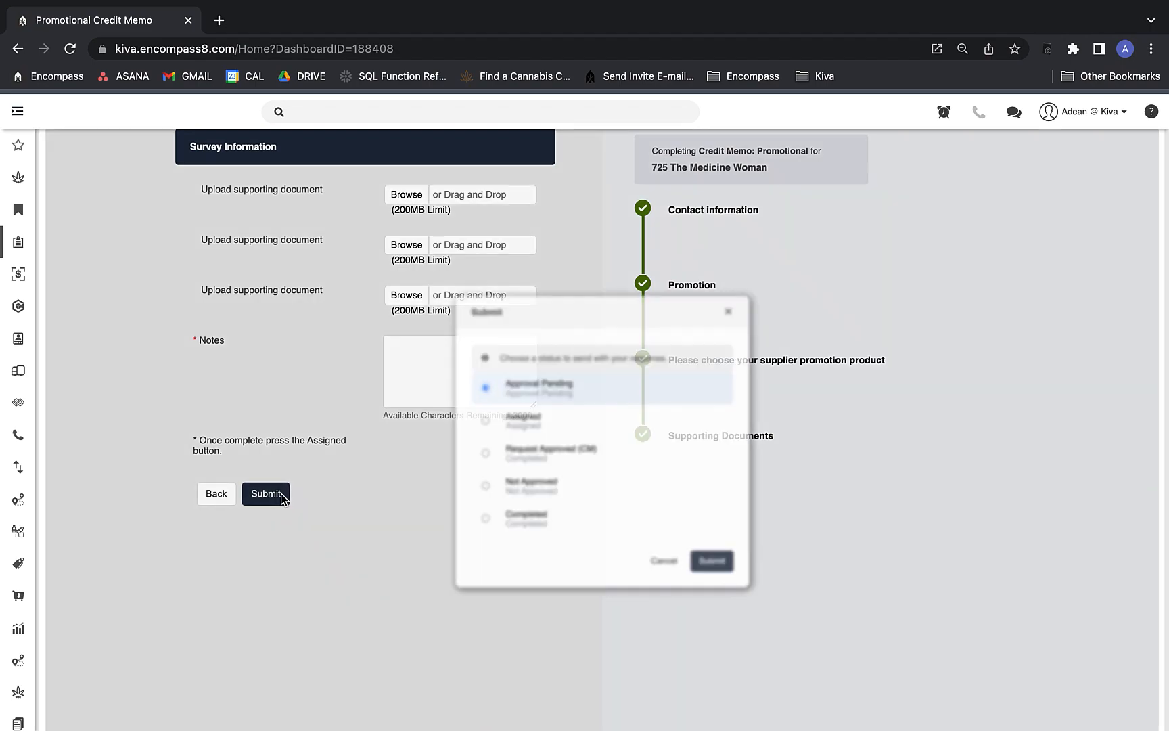
pyautogui.click(553, 441)
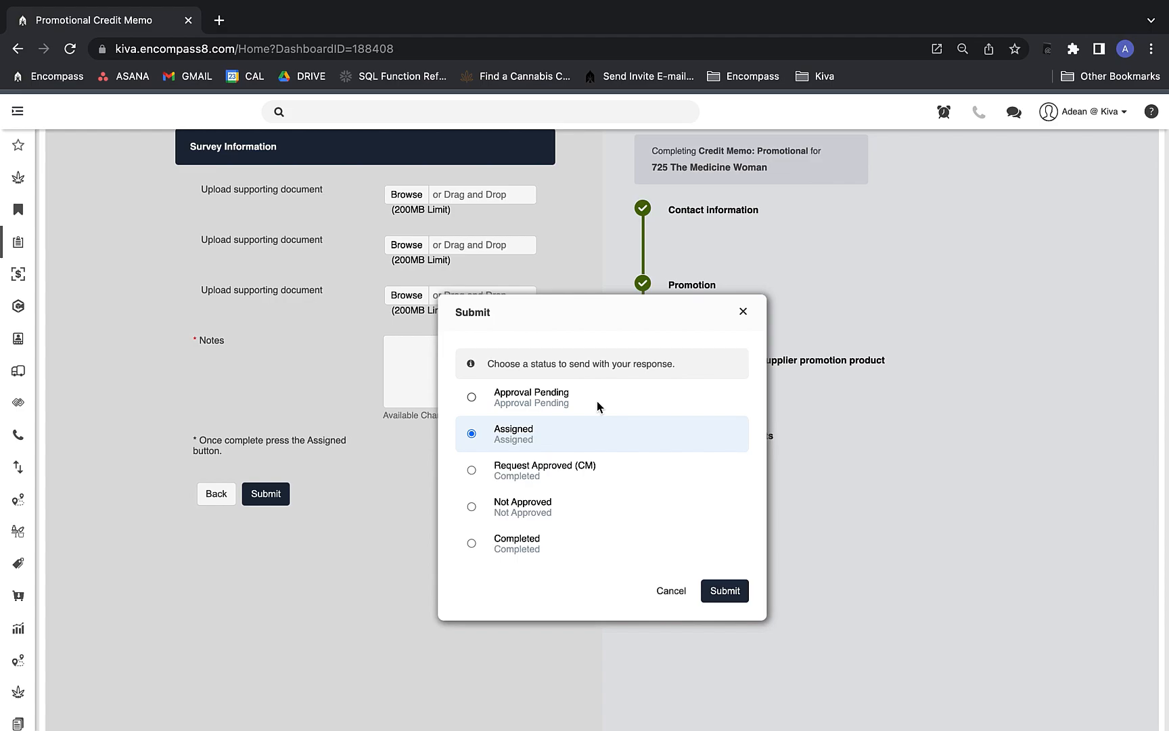
pyautogui.click(724, 590)
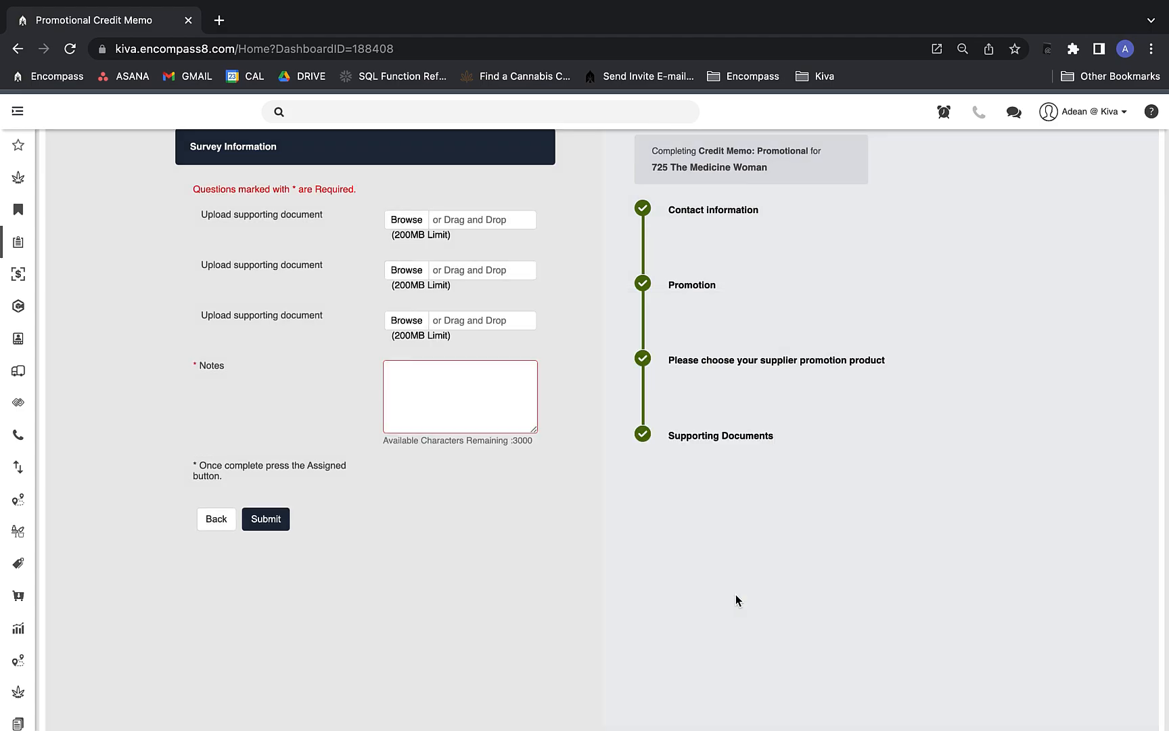
pyautogui.doubleClick(70, 178)
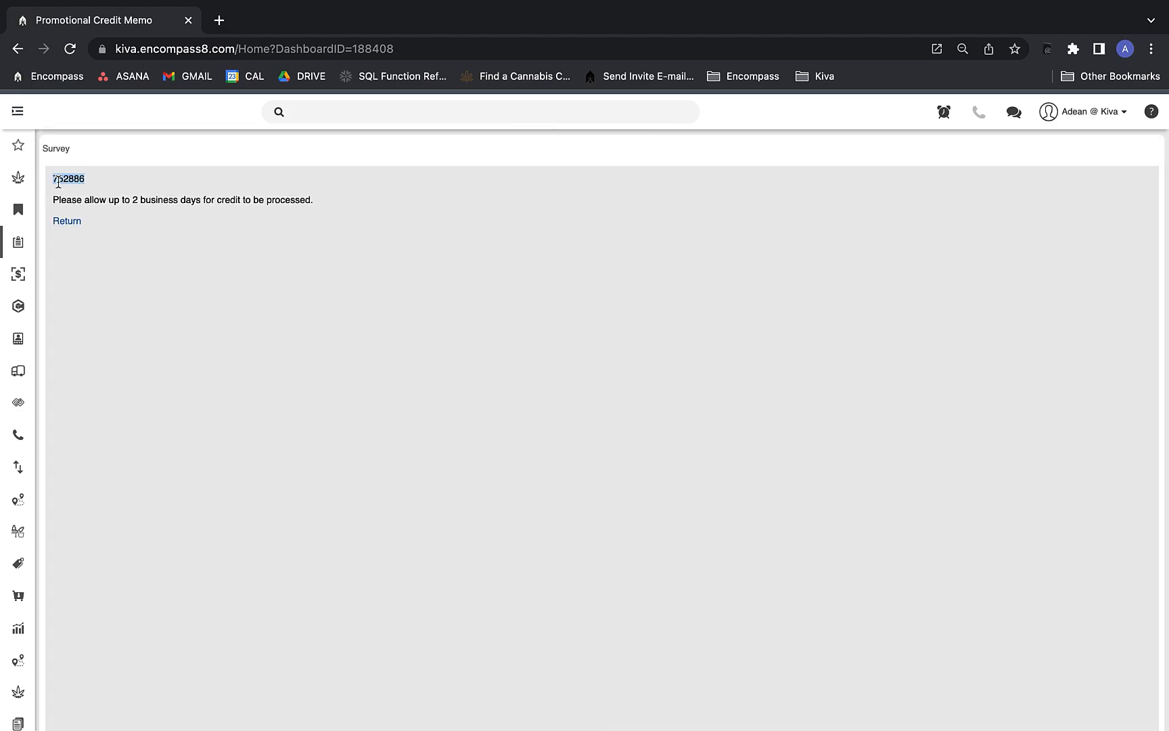